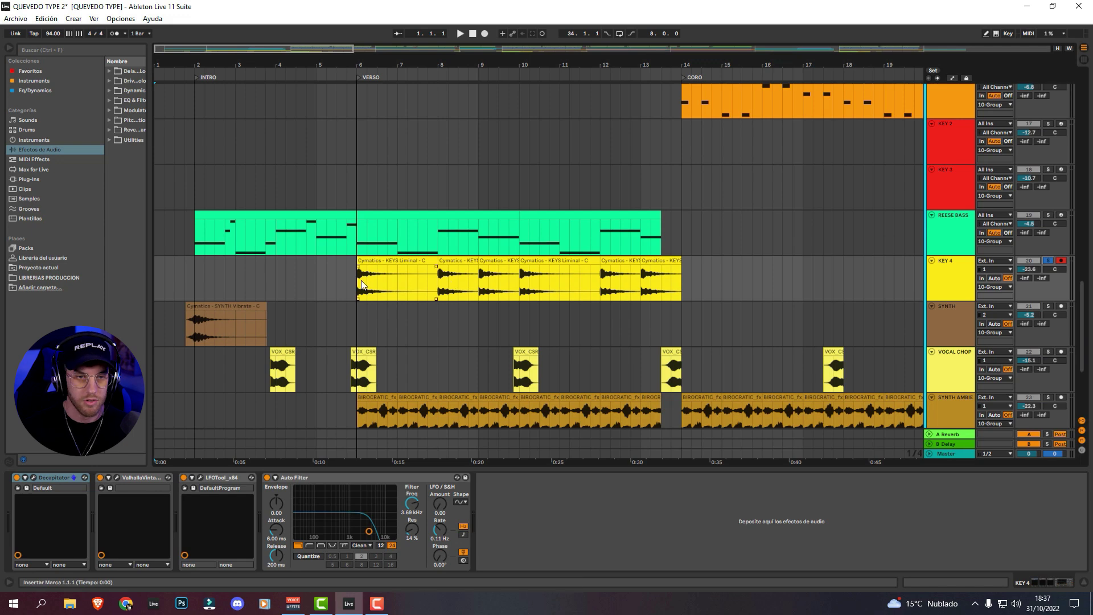
Examine the ValhallaVintageVerb settings on the VOCAL CHOP track and listen to the chop leading into the verse
{"action": "key", "text": "space"}
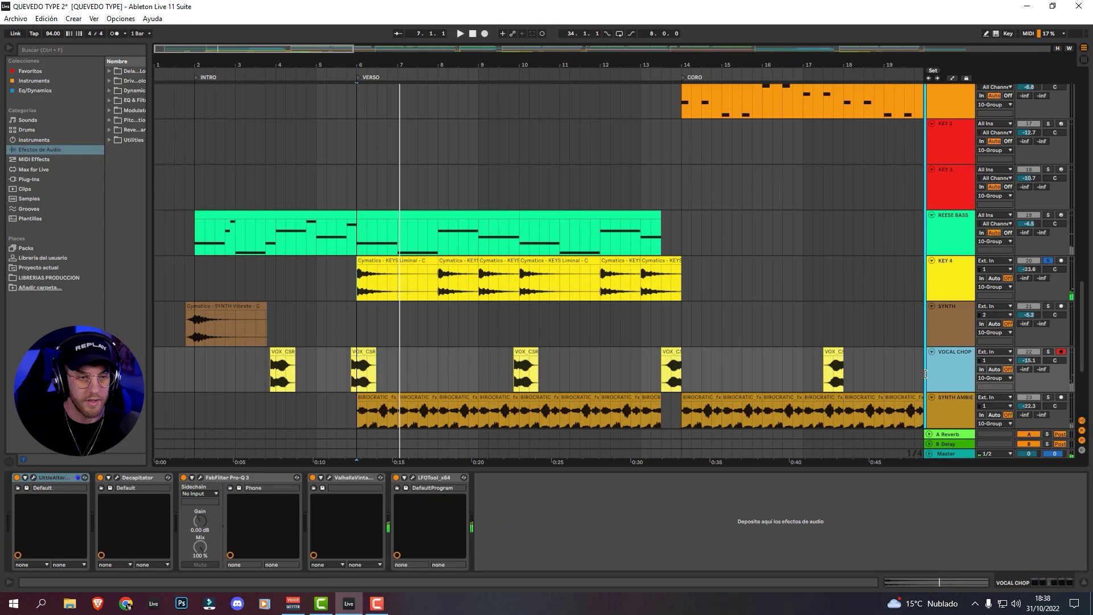
{"action": "left_click", "coordinate": [329, 478]}
{"action": "left_click_drag", "start_coordinate": [281, 206], "coordinate": [576, 218]}
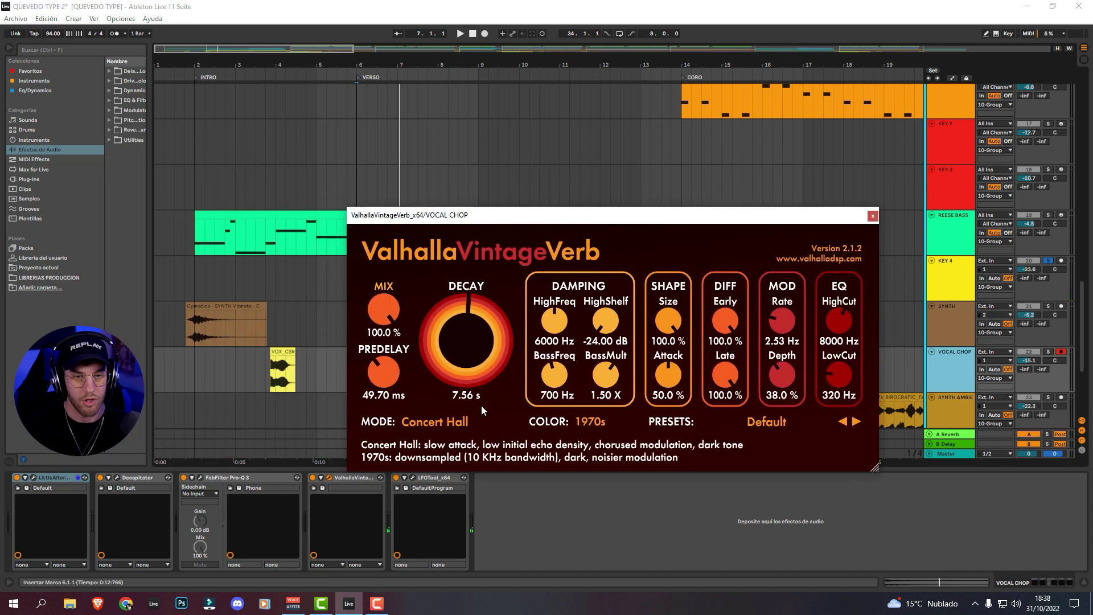
{"action": "left_click", "coordinate": [872, 216]}
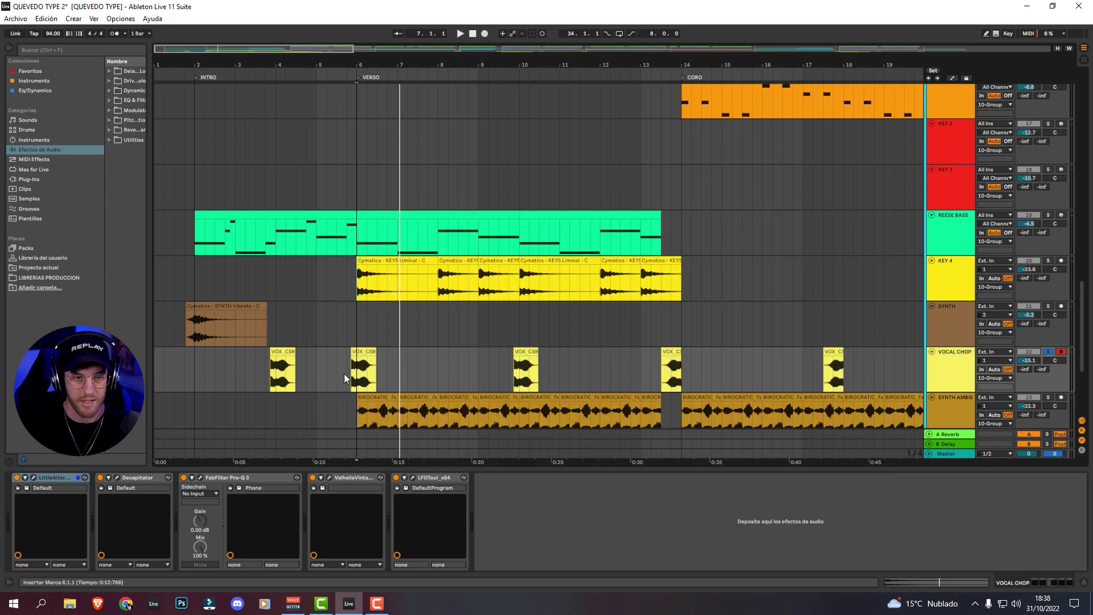
{"action": "left_click", "coordinate": [345, 375]}
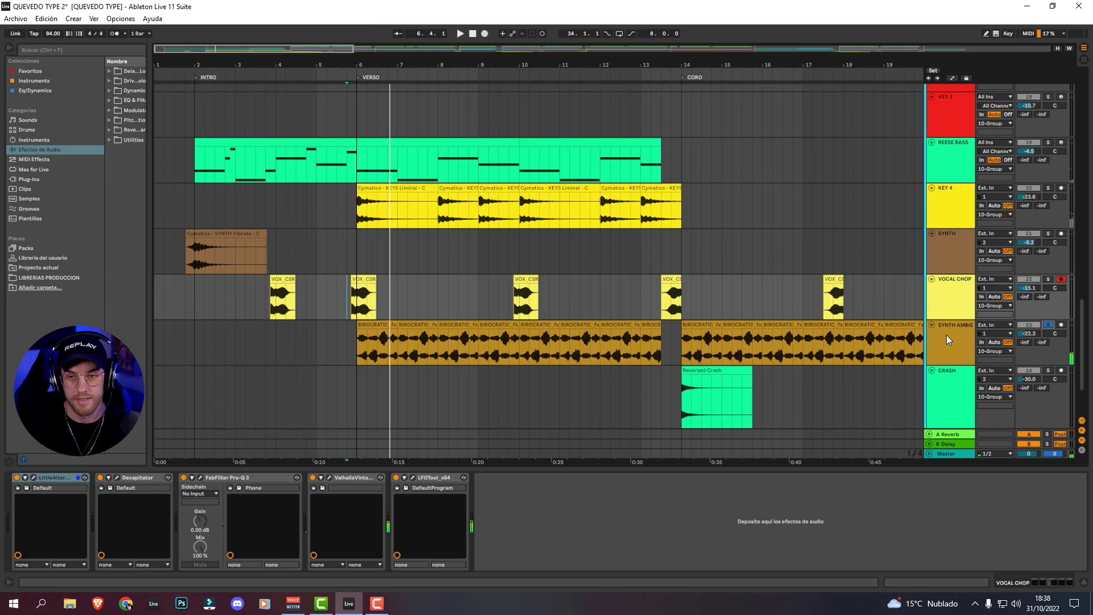
Examine the ValhallaVintageVerb settings on the SYNTH AMBIENCE track and play the ambience loop from the verse
{"action": "left_click", "coordinate": [946, 337]}
{"action": "left_click", "coordinate": [246, 478]}
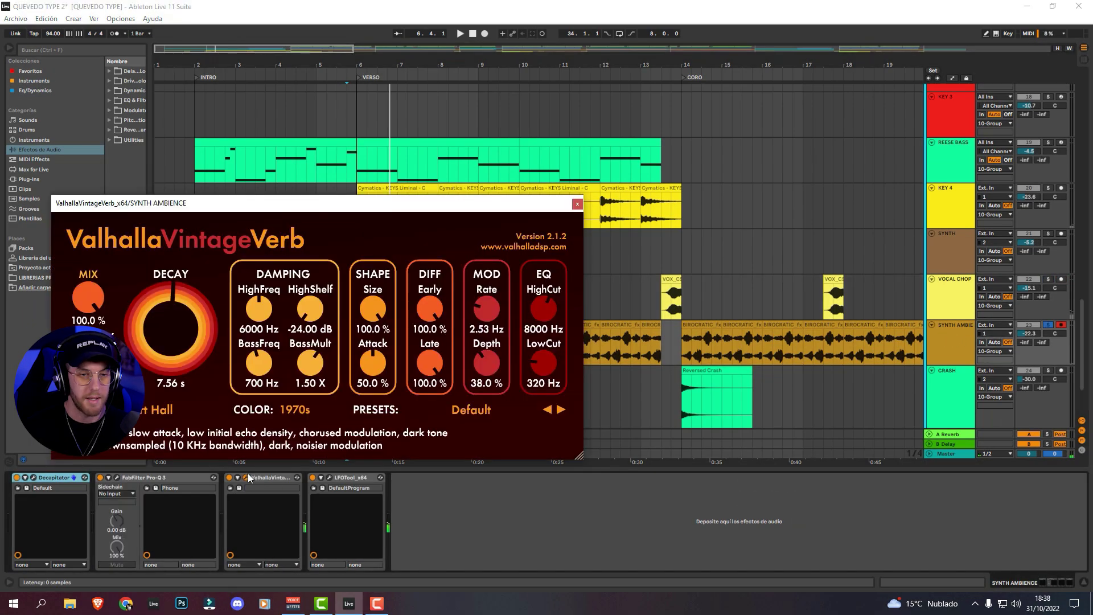
{"action": "left_click_drag", "start_coordinate": [253, 212], "coordinate": [306, 251]}
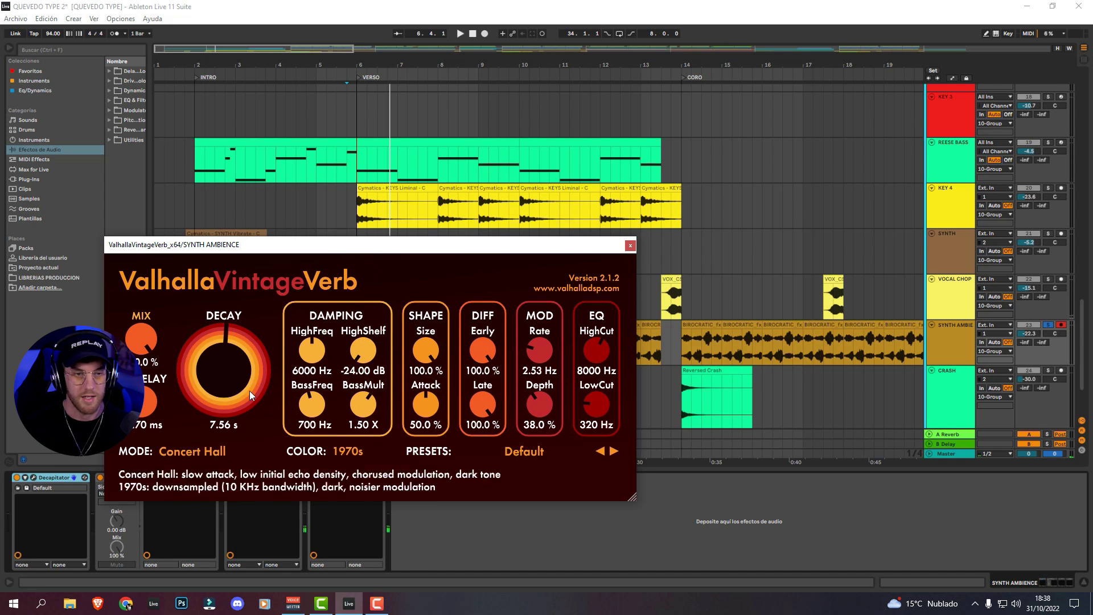
{"action": "left_click", "coordinate": [630, 246]}
{"action": "key", "text": "space"}
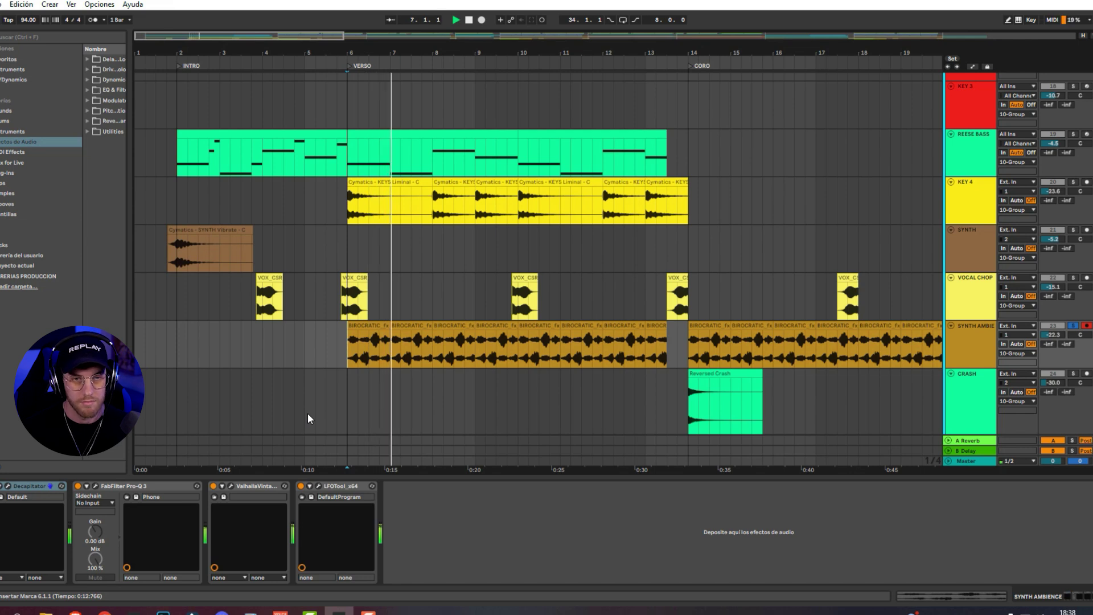
Examine the LFOTool volume curve used as sidechain on the KEY 4 track
{"action": "left_click", "coordinate": [343, 211]}
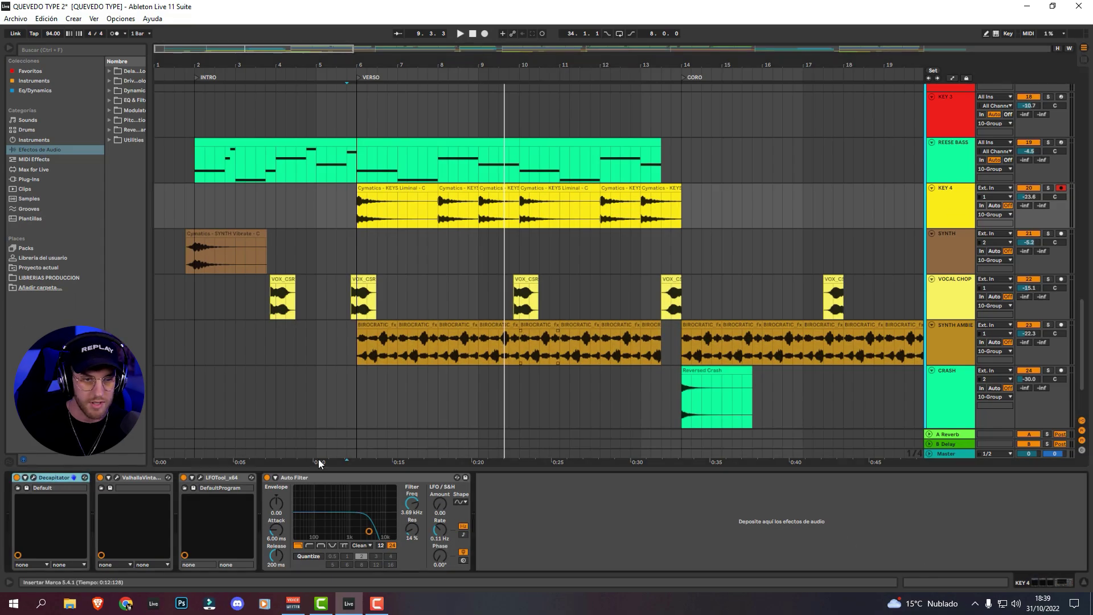
{"action": "left_click", "coordinate": [200, 477]}
{"action": "left_click_drag", "start_coordinate": [223, 263], "coordinate": [565, 215]}
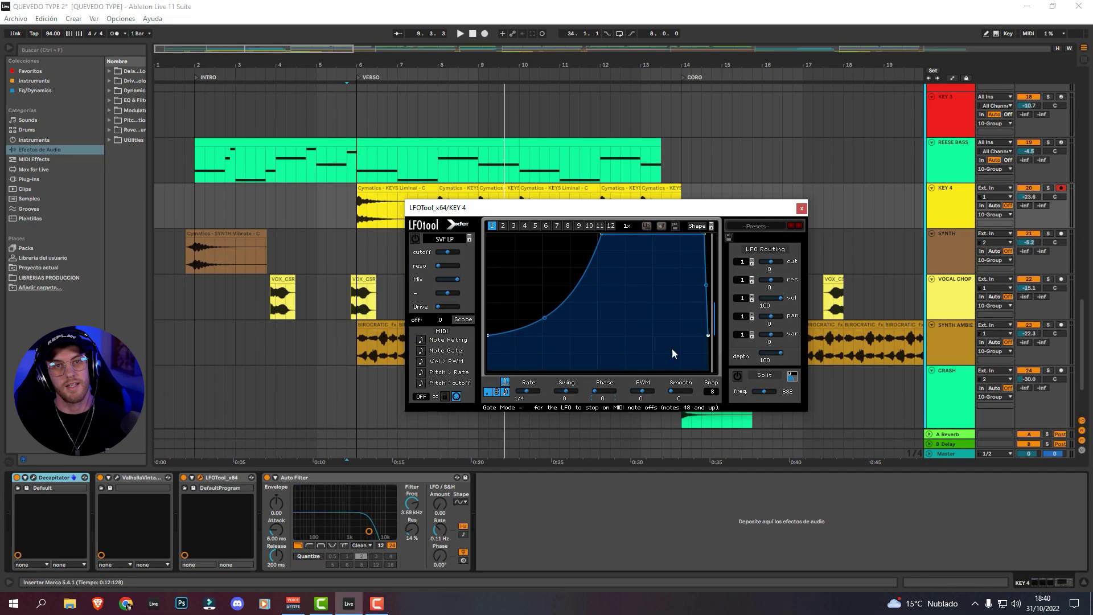
{"action": "left_click", "coordinate": [801, 204]}
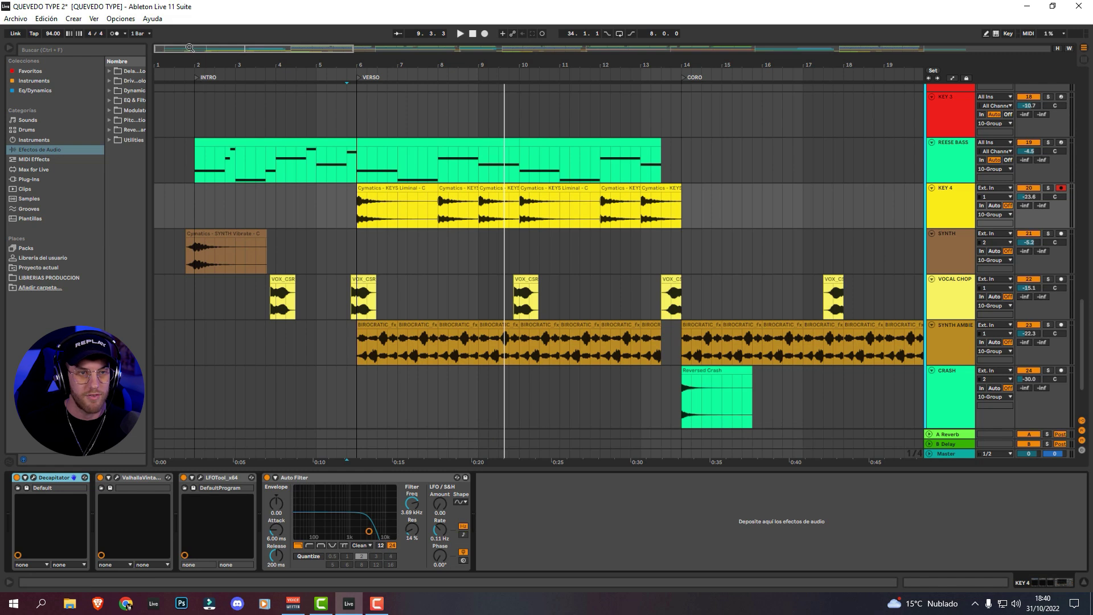
Play the soloed VOCAL CHOP track from position 5.4.1, just before the verse
{"action": "left_click_drag", "start_coordinate": [190, 47], "coordinate": [465, 148]}
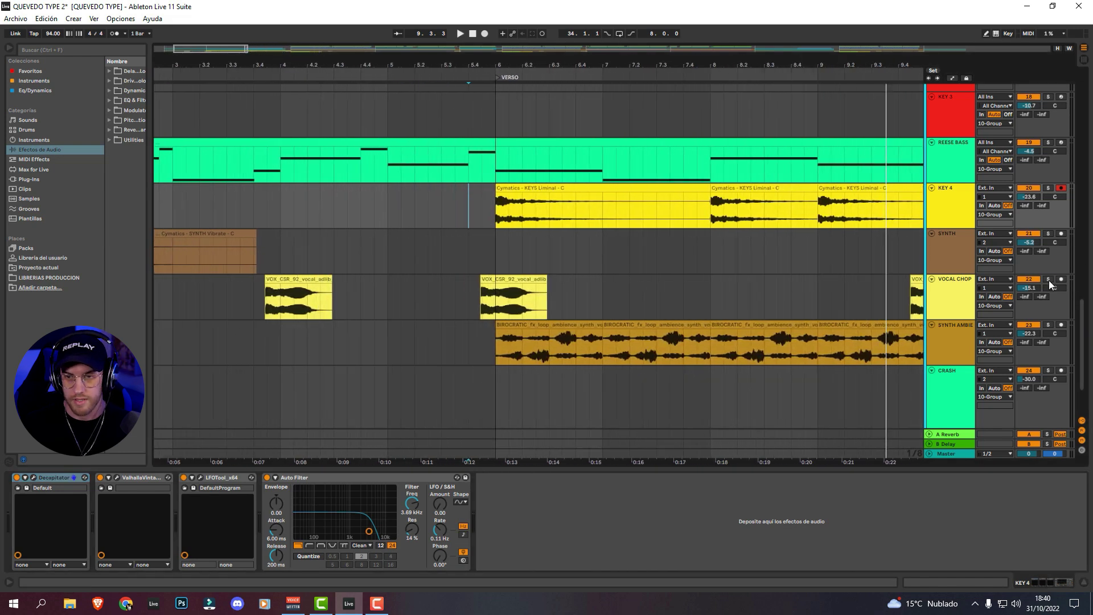
{"action": "left_click", "coordinate": [472, 302]}
{"action": "key", "text": "space"}
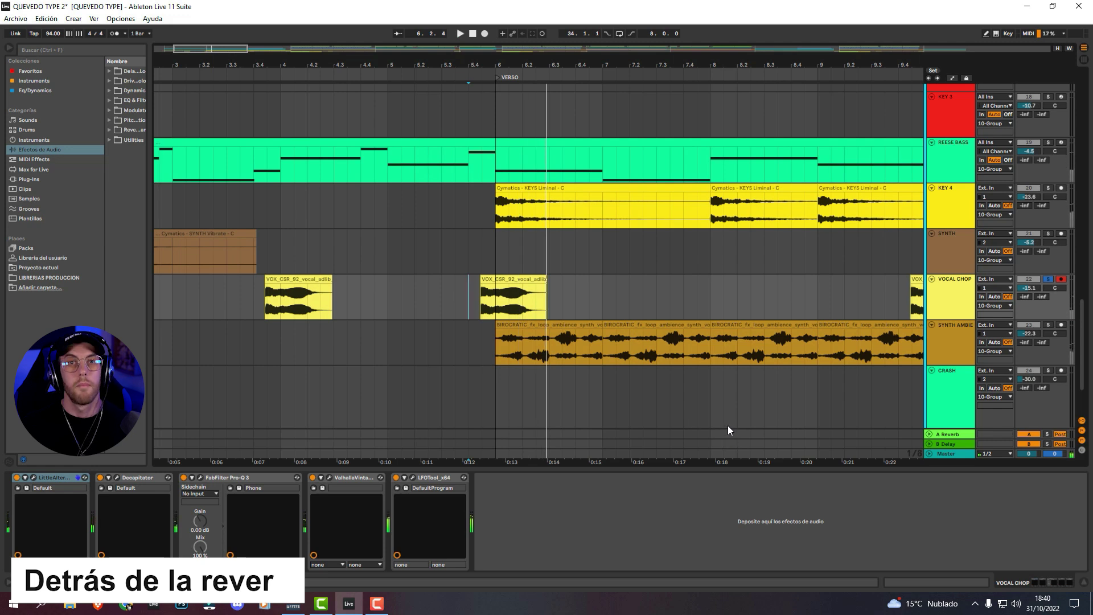
Move ValhallaVintageVerb behind LFOTool in the VOCAL CHOP device chain and play the chop from 5.4.1
{"action": "left_click_drag", "start_coordinate": [352, 477], "coordinate": [482, 487]}
{"action": "left_click", "coordinate": [468, 310]}
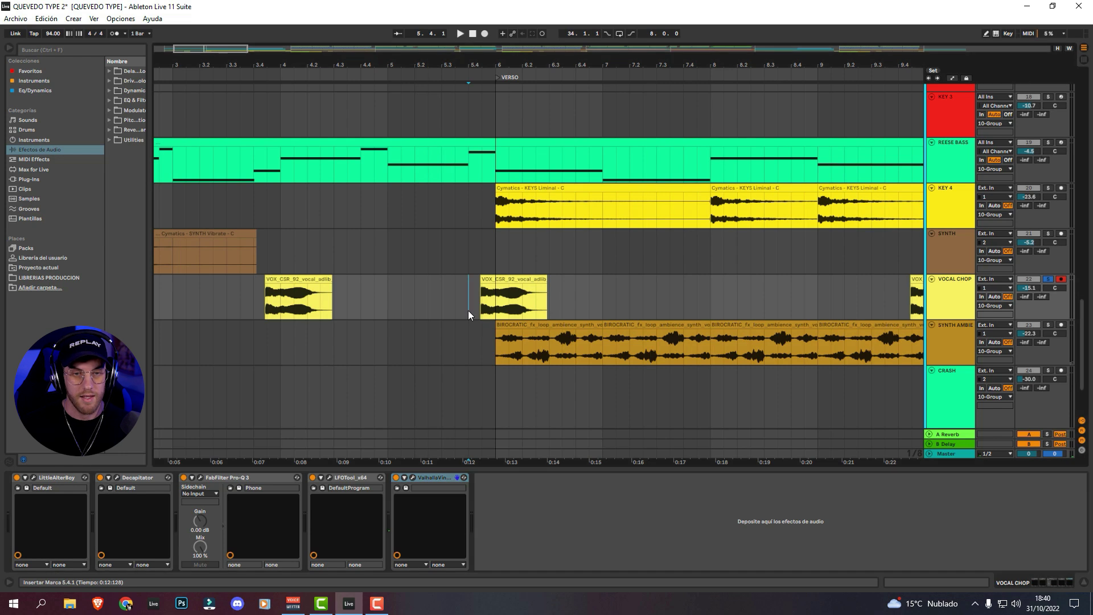
{"action": "key", "text": "space"}
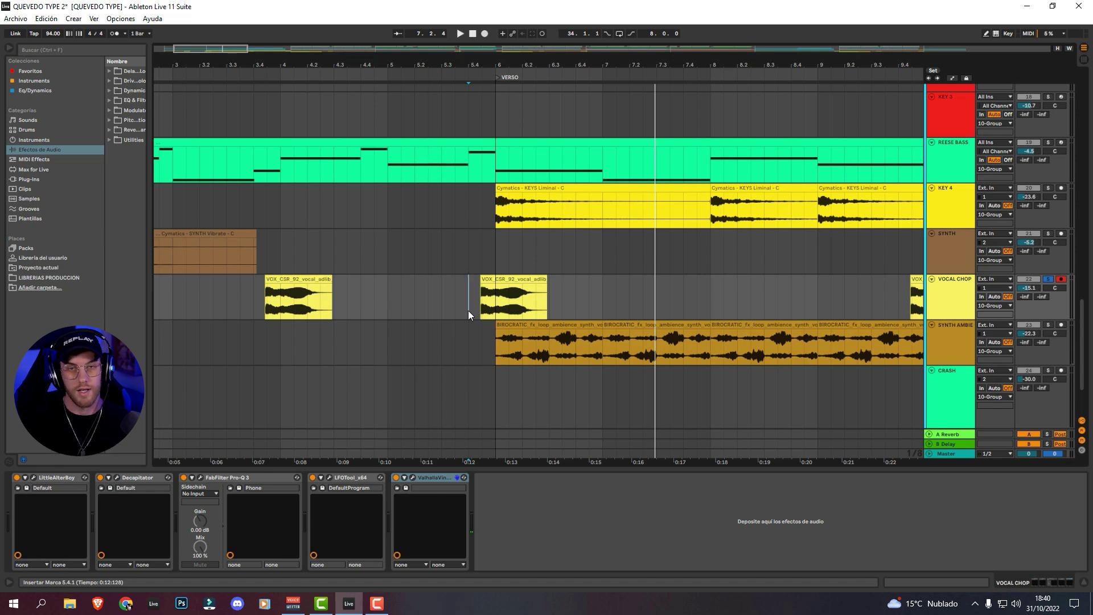
Move LFOTool back to the end of the VOCAL CHOP device chain, behind ValhallaVintageVerb
{"action": "left_click", "coordinate": [348, 478]}
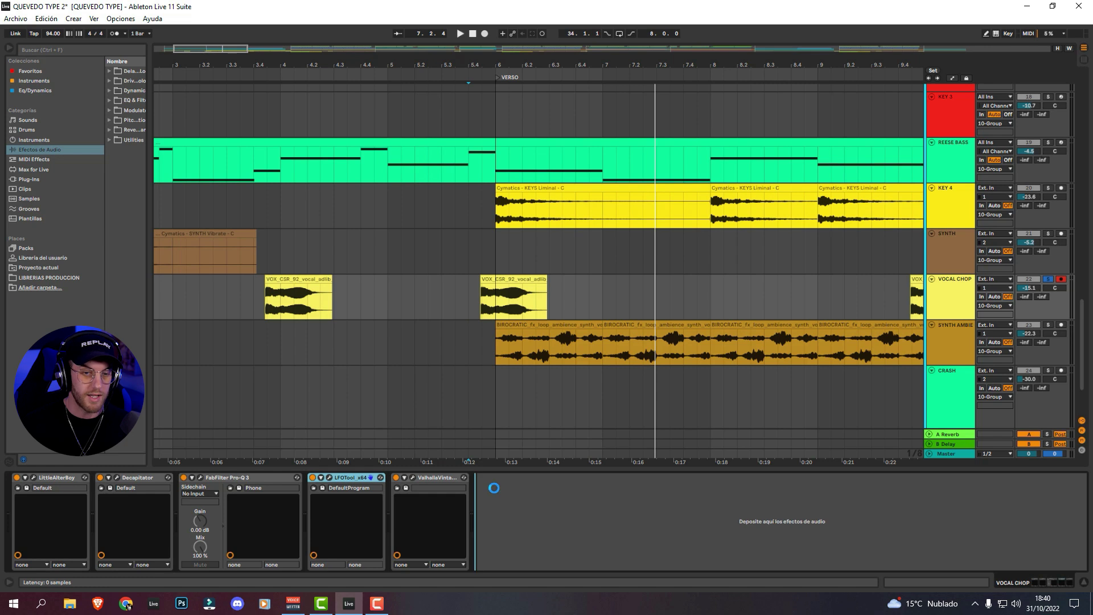
{"action": "left_click_drag", "start_coordinate": [493, 487], "coordinate": [498, 487]}
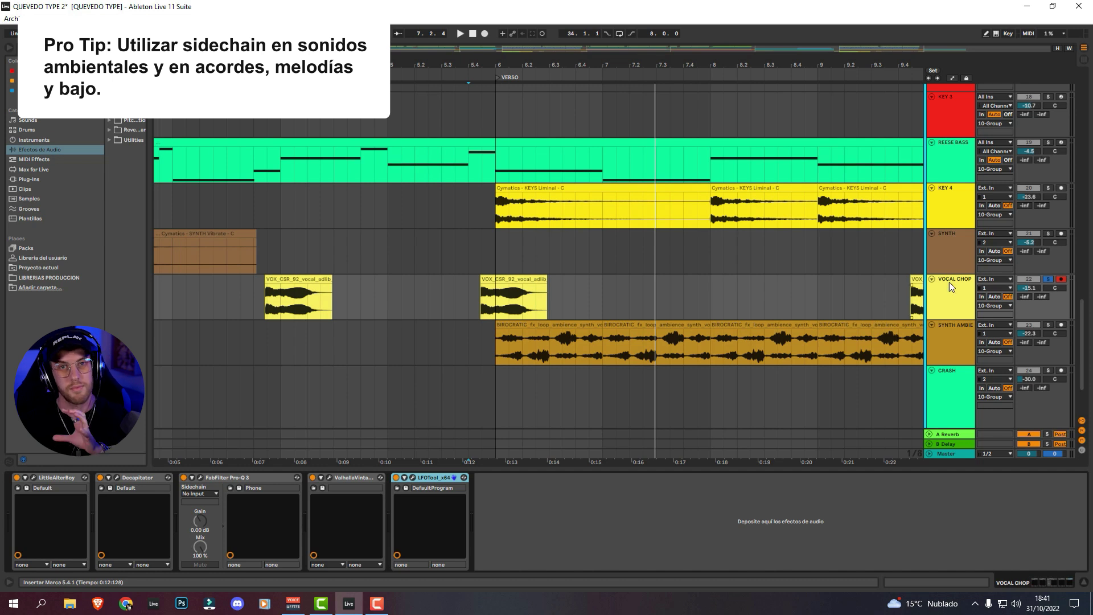
Solo the REESE BASS track and examine its LFOTool sidechain curve
{"action": "scroll", "coordinate": [1050, 271], "scroll_direction": "up", "scroll_amount": 3}
{"action": "key", "text": "minus"}
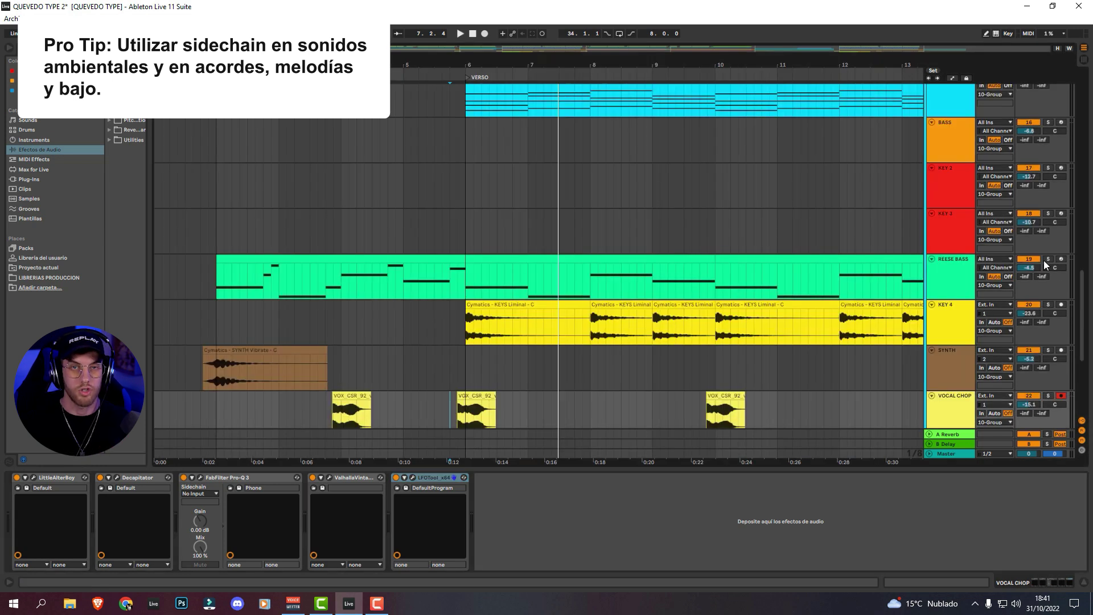
{"action": "left_click", "coordinate": [1048, 259]}
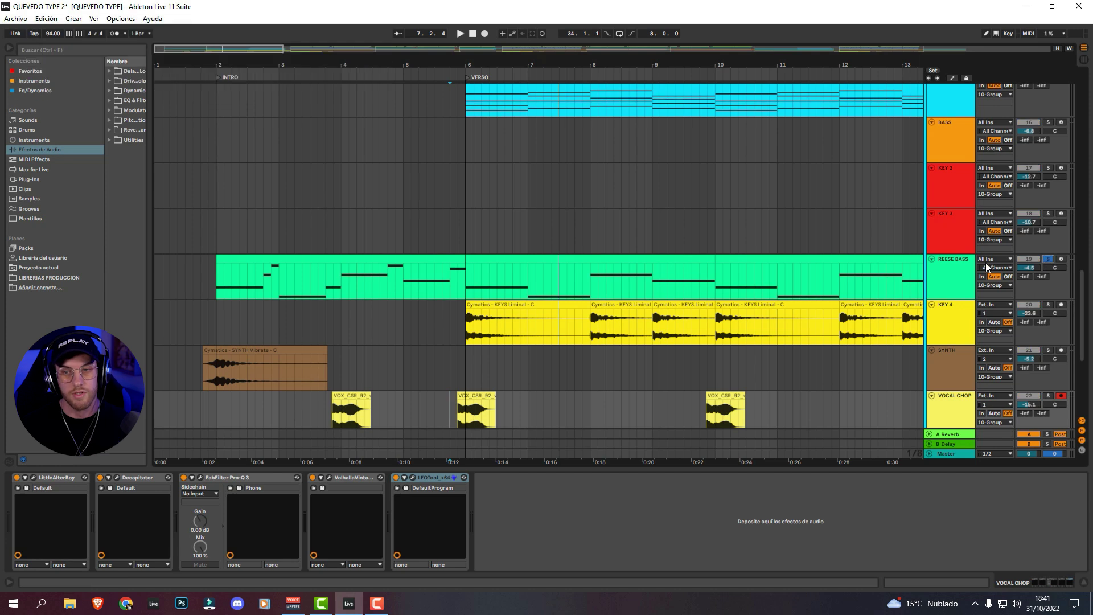
{"action": "left_click", "coordinate": [946, 275]}
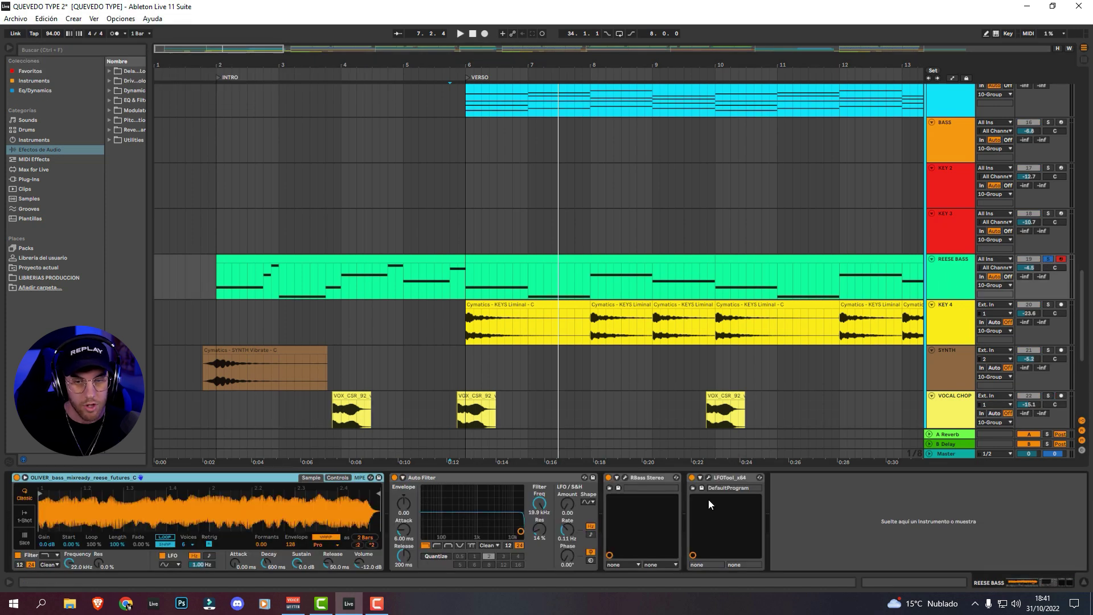
{"action": "left_click", "coordinate": [709, 477]}
{"action": "left_click_drag", "start_coordinate": [219, 192], "coordinate": [636, 322]}
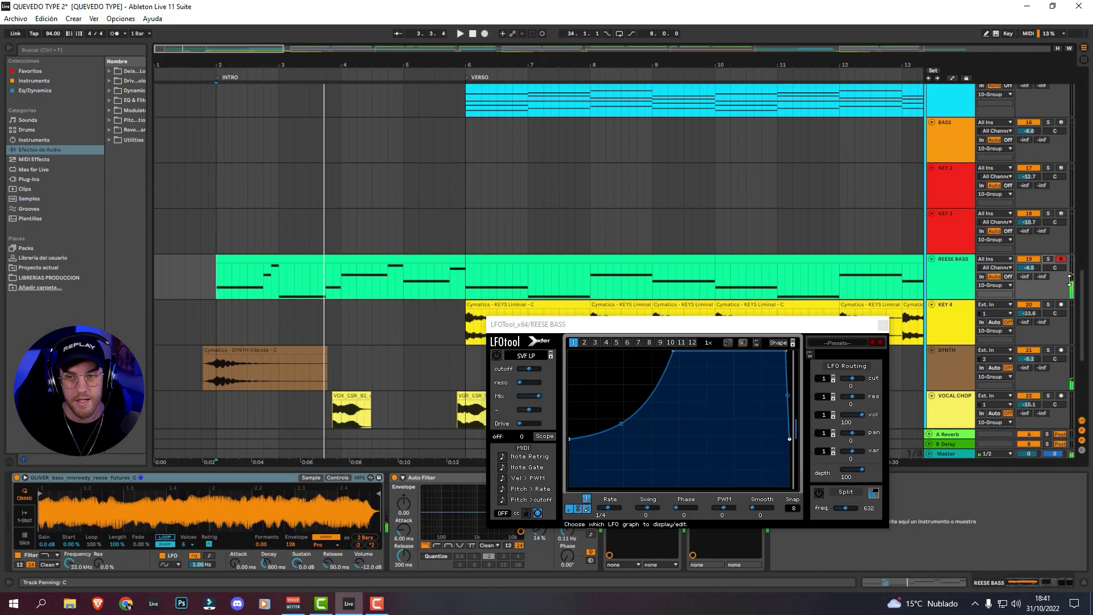
Play the LEAD track from the intro at bar 2 and examine its LFOTool sidechain curve
{"action": "scroll", "coordinate": [1013, 128], "scroll_direction": "down", "scroll_amount": 3}
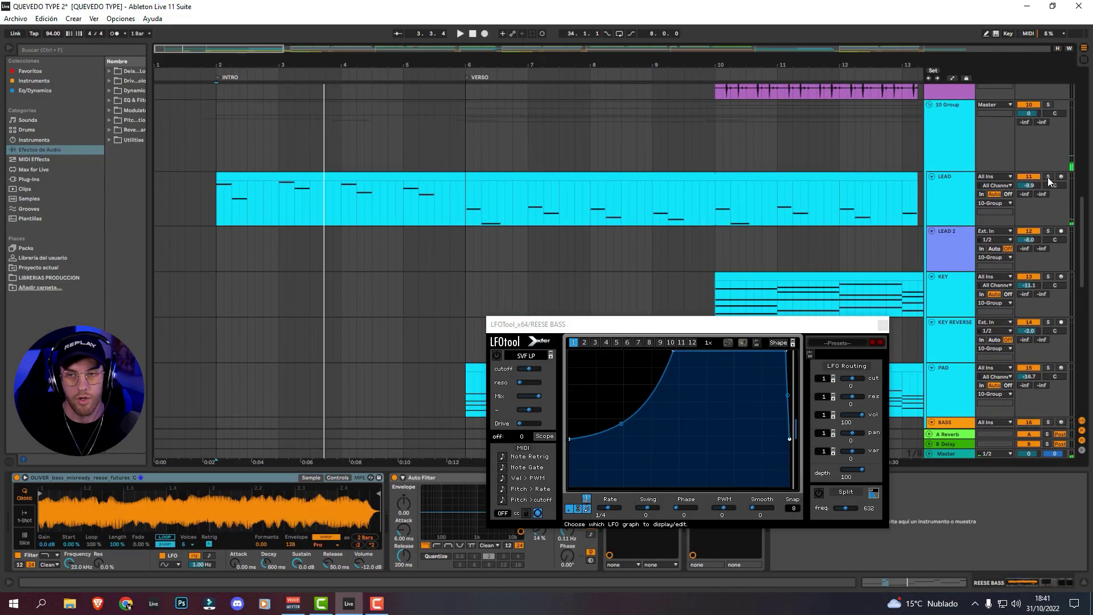
{"action": "left_click", "coordinate": [268, 185]}
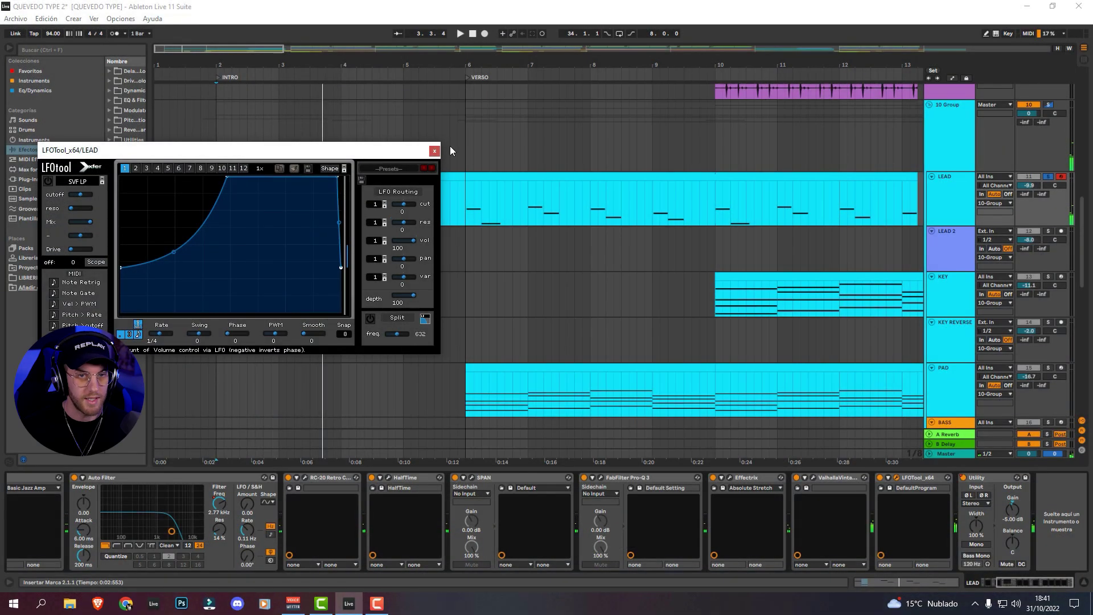
{"action": "left_click", "coordinate": [435, 151]}
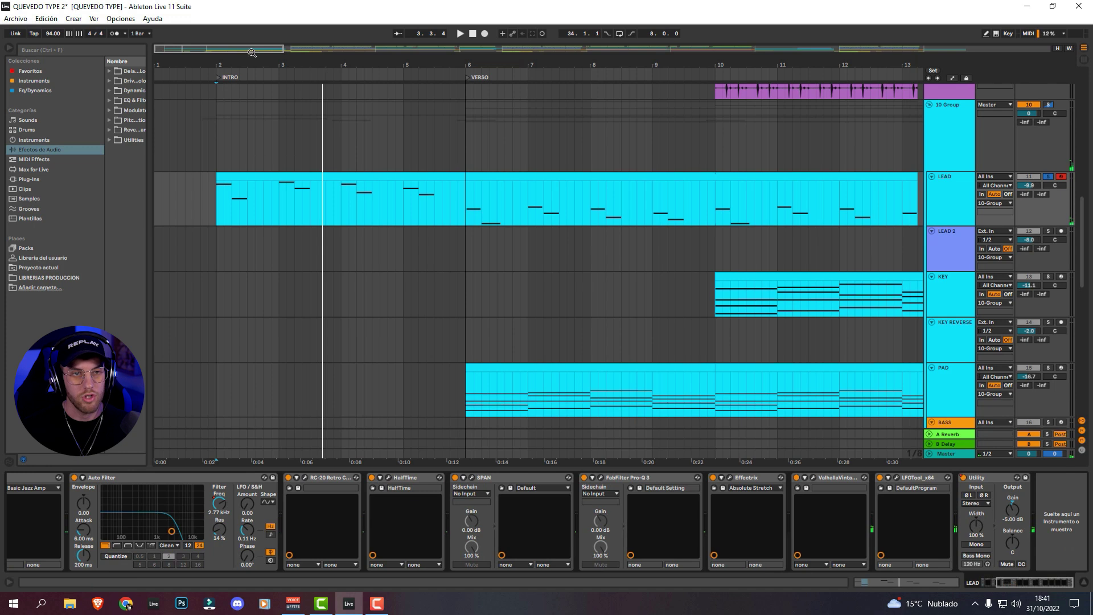
Play the PAD track from the CORO section at bar 14 and examine its LFOTool sidechain curve
{"action": "left_click_drag", "start_coordinate": [252, 53], "coordinate": [348, 51]}
{"action": "scroll", "coordinate": [472, 357], "scroll_direction": "down", "scroll_amount": 3}
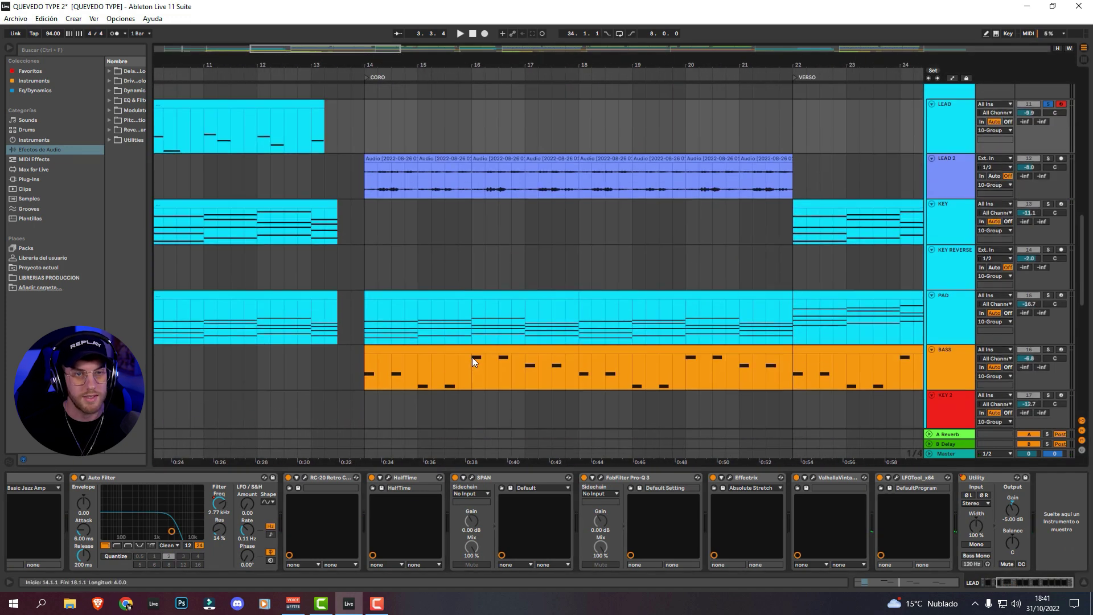
{"action": "left_click", "coordinate": [390, 326]}
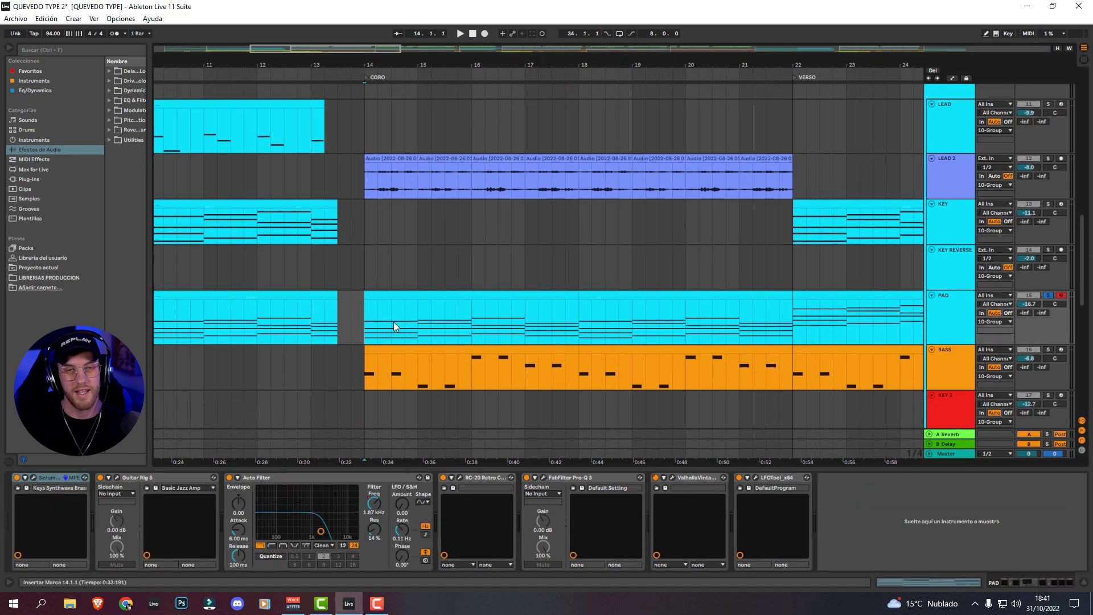
{"action": "key", "text": "space"}
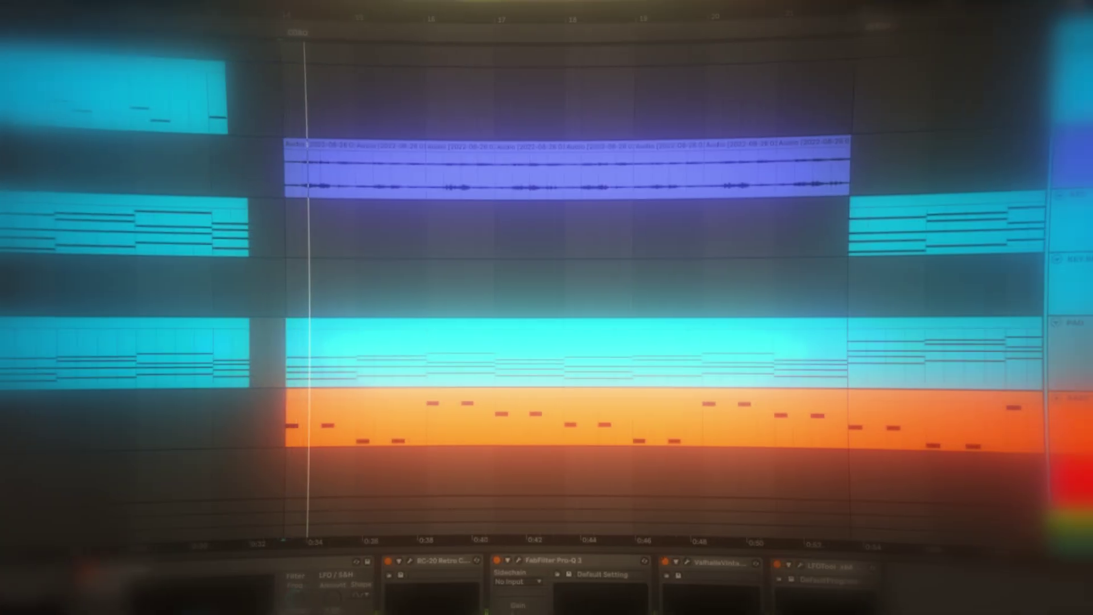
{"action": "left_click", "coordinate": [801, 564]}
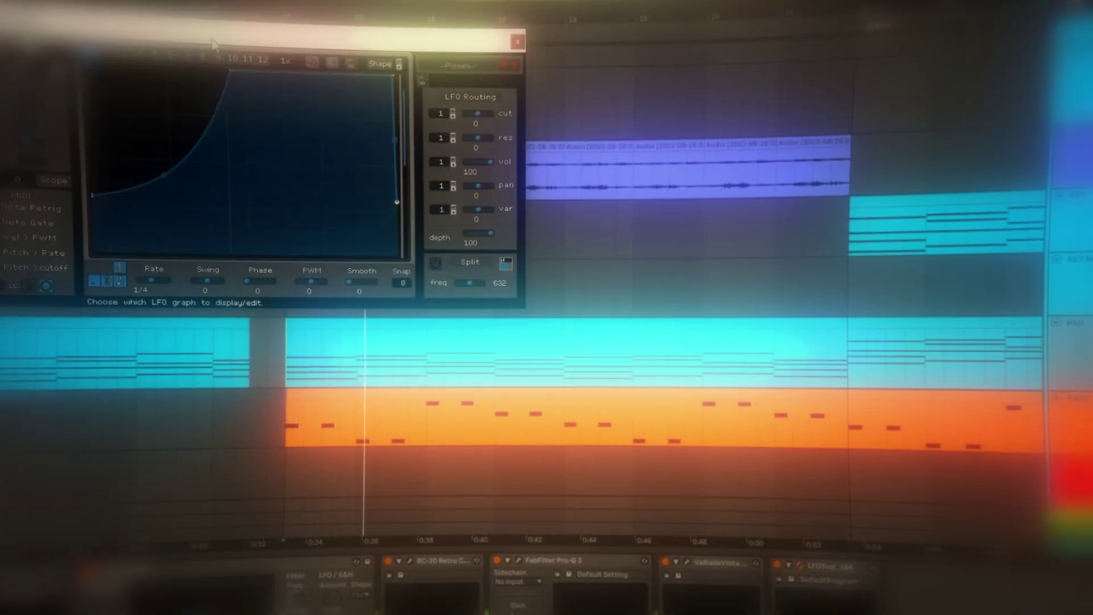
{"action": "left_click_drag", "start_coordinate": [211, 44], "coordinate": [669, 45]}
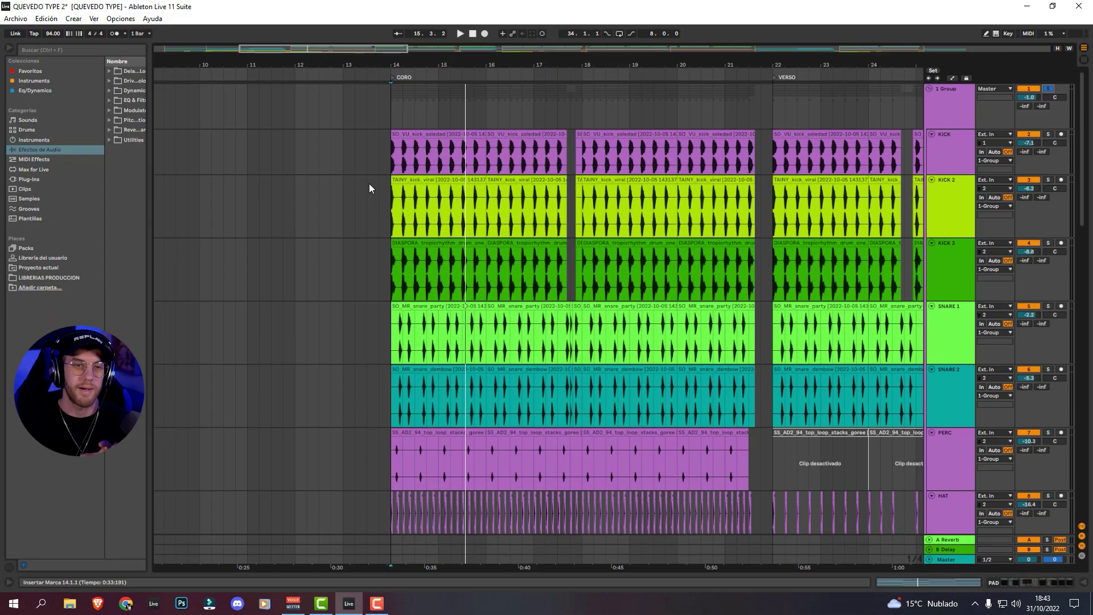
Play the soloed drum group from the start of the CORO section at bar 14
{"action": "left_click", "coordinate": [387, 159]}
{"action": "key", "text": "space"}
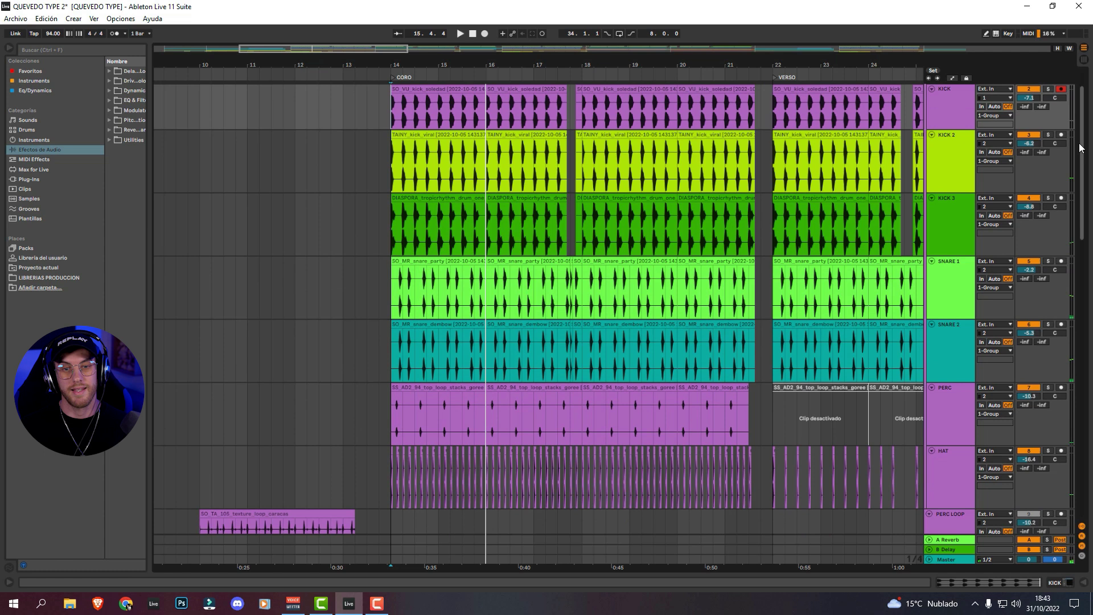
{"action": "left_click_drag", "start_coordinate": [1081, 148], "coordinate": [1090, 89]}
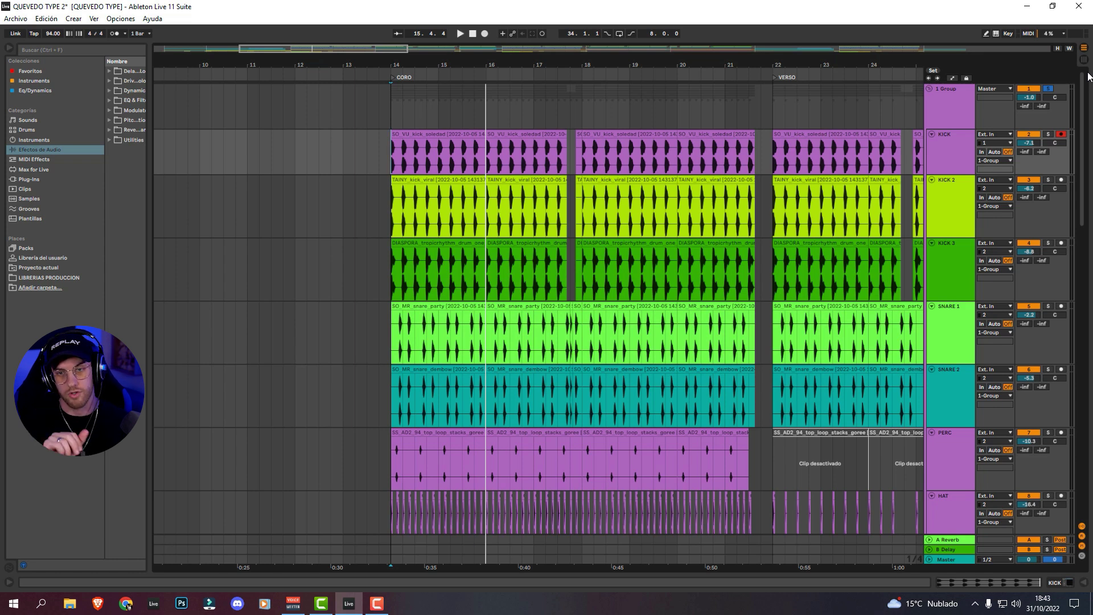
Play the drum group around bar 25 of the VERSO section to hear the rhythm break
{"action": "left_click", "coordinate": [538, 46]}
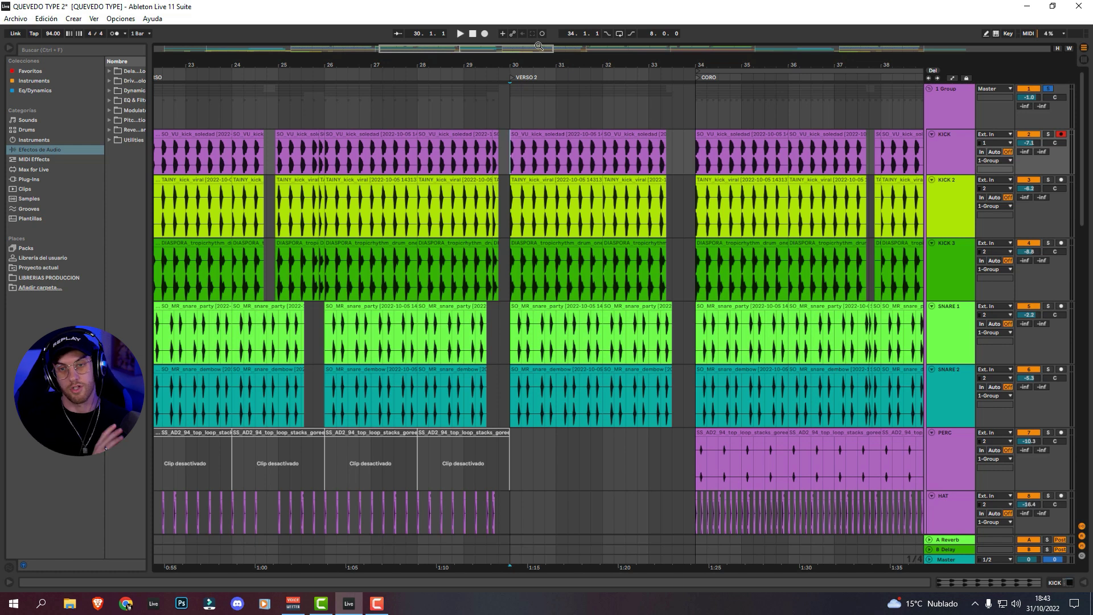
{"action": "left_click_drag", "start_coordinate": [538, 46], "coordinate": [600, 121]}
{"action": "left_click", "coordinate": [608, 121]}
{"action": "key", "text": "space"}
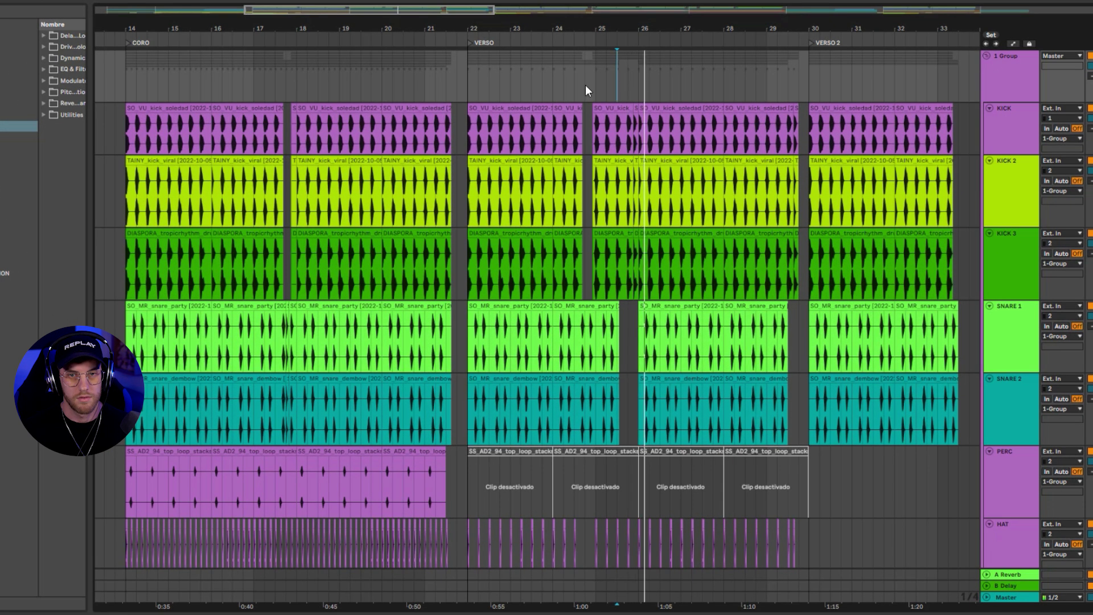
Select the first KICK clip of the VERSO section and play the drums from bar 22
{"action": "left_click_drag", "start_coordinate": [406, 9], "coordinate": [440, 9]}
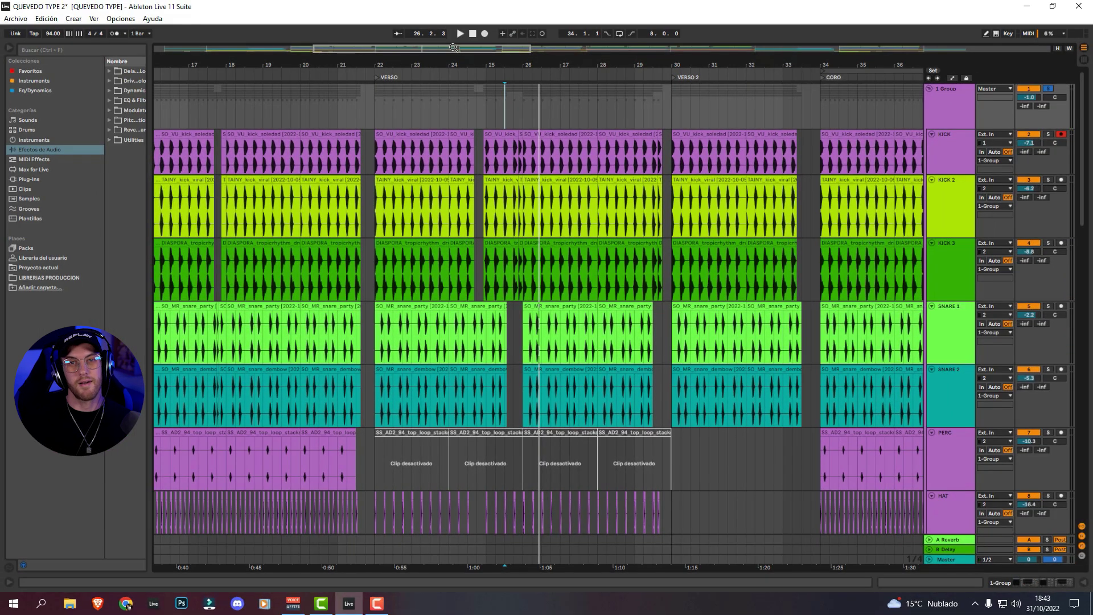
{"action": "left_click_drag", "start_coordinate": [453, 48], "coordinate": [454, 63]}
{"action": "left_click", "coordinate": [412, 153]}
{"action": "key", "text": "space"}
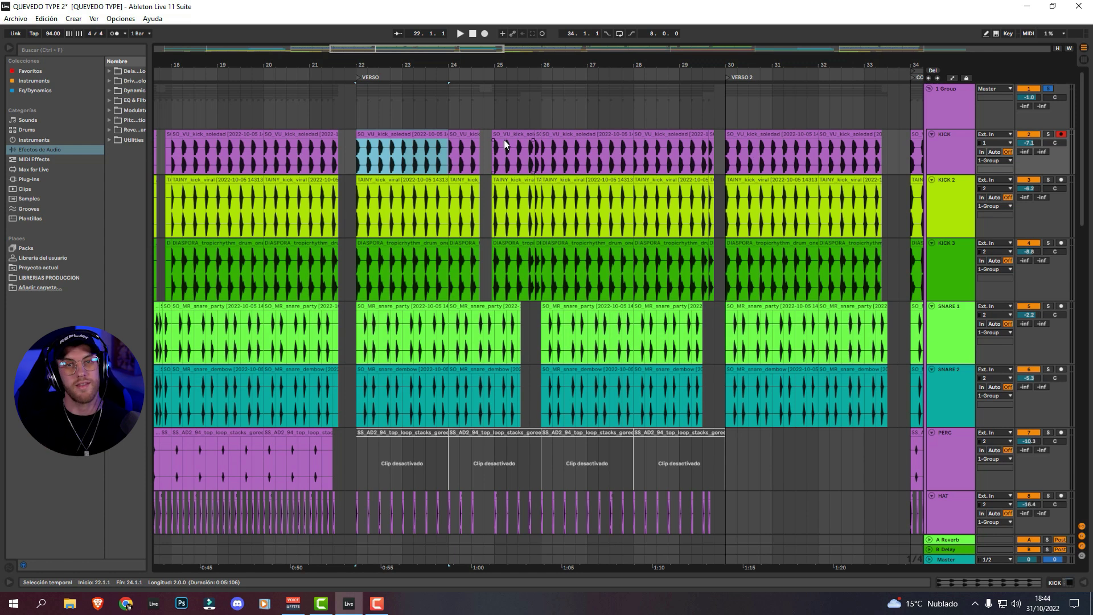
{"action": "left_click", "coordinate": [436, 105]}
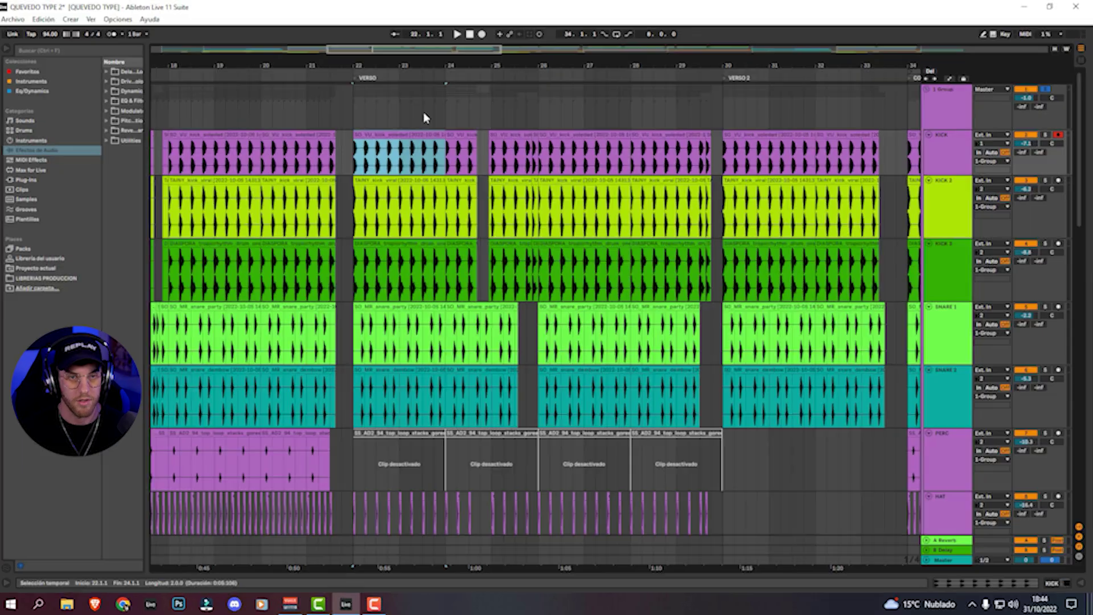
Compare the pitch settings of the SNARE 1 and SNARE 2 clips at bars 24 and 26 of the VERSO section
{"action": "key", "text": "space"}
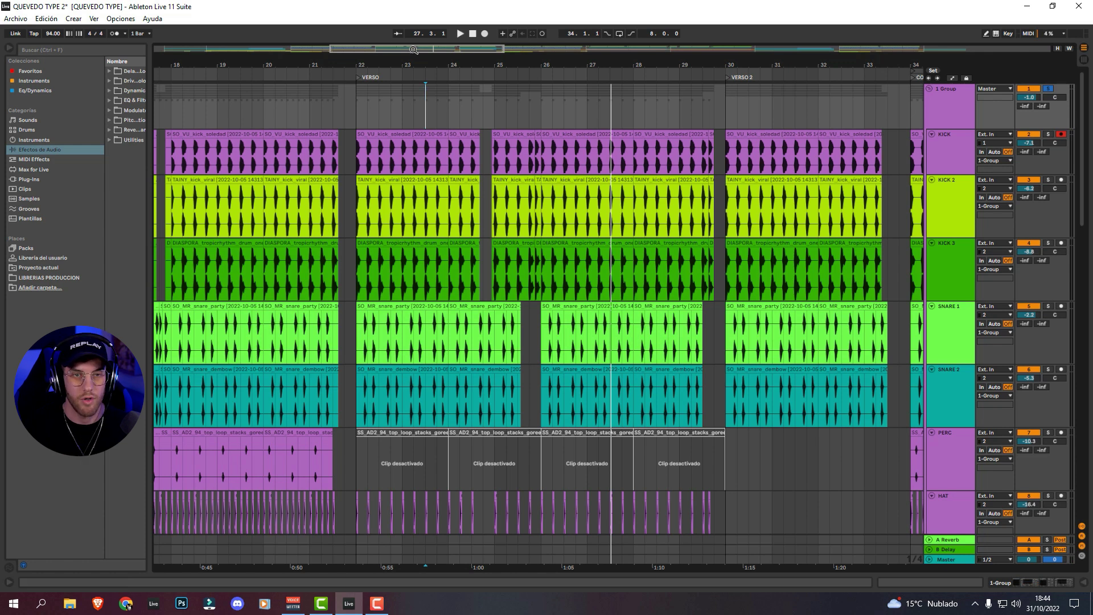
{"action": "key", "text": "plus"}
{"action": "double_click", "coordinate": [322, 319]}
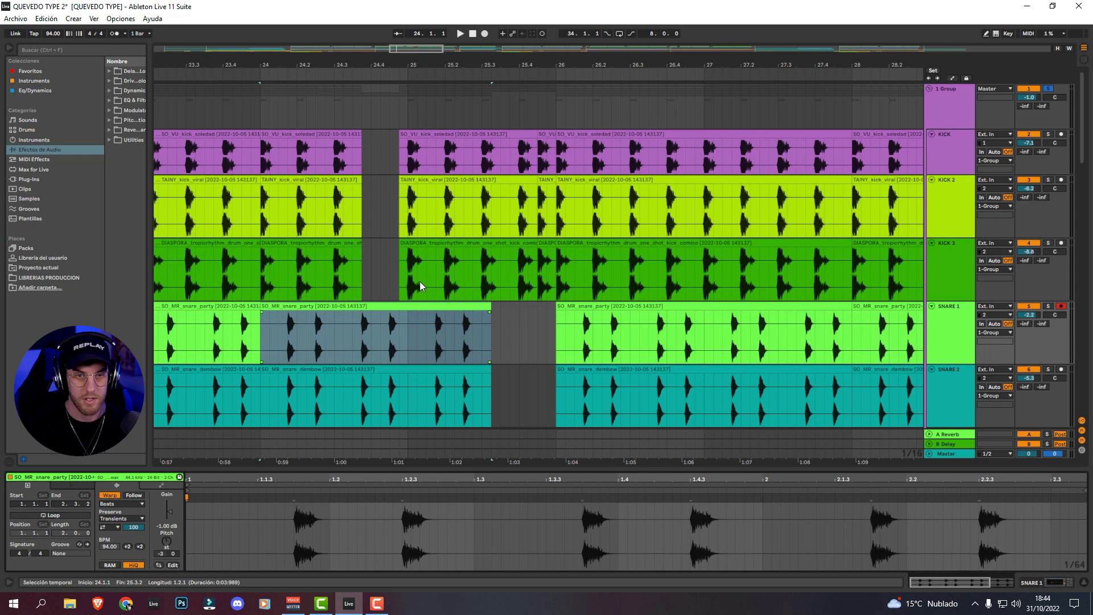
{"action": "left_click", "coordinate": [680, 306]}
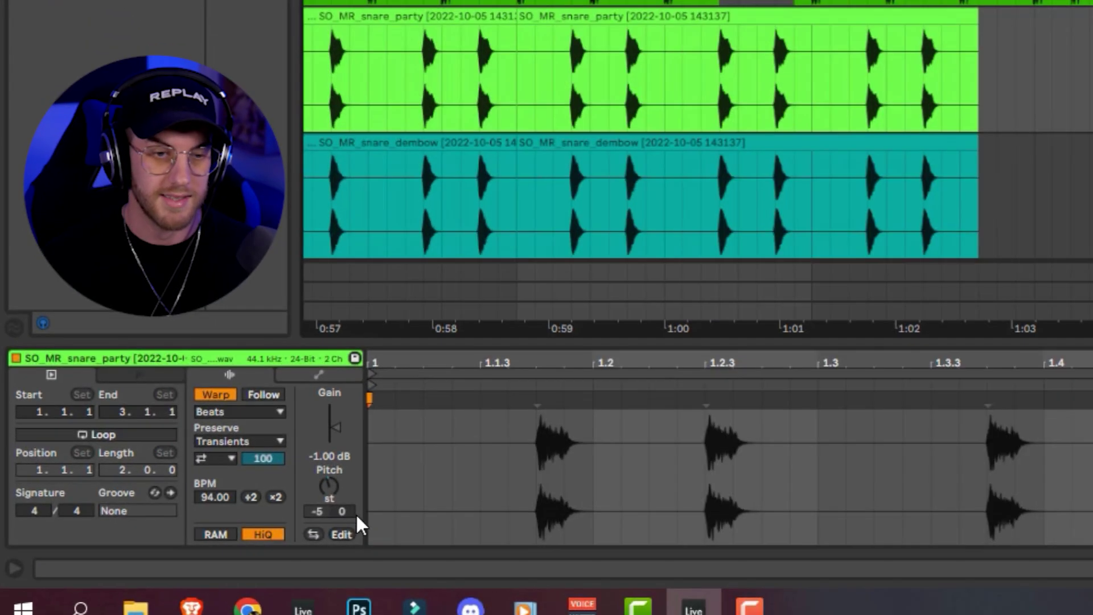
{"action": "scroll", "coordinate": [838, 127], "scroll_direction": "down", "scroll_amount": 2}
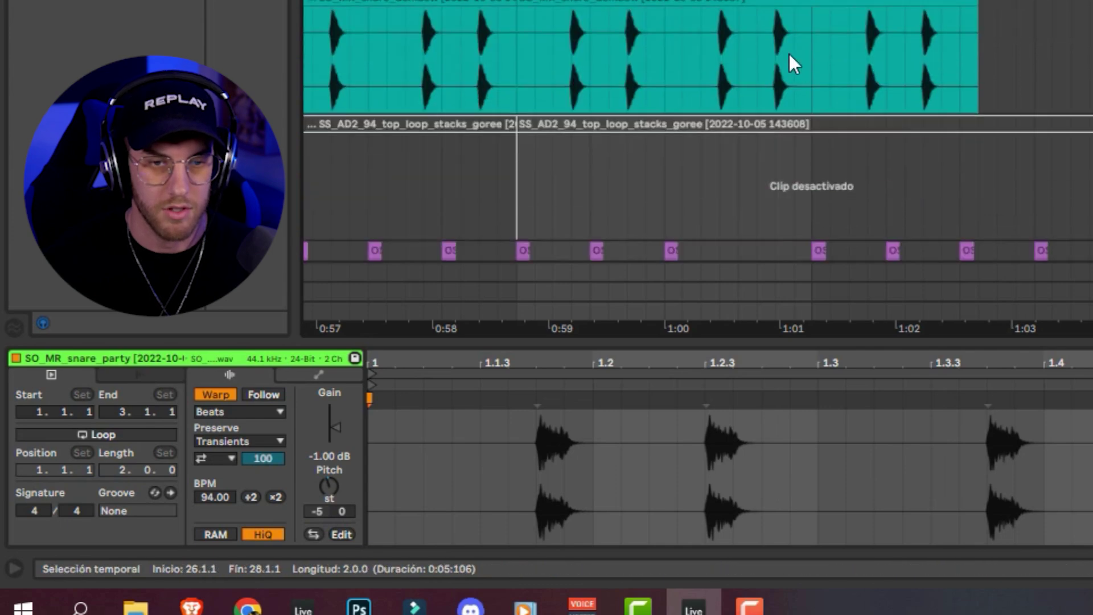
{"action": "left_click", "coordinate": [364, 297]}
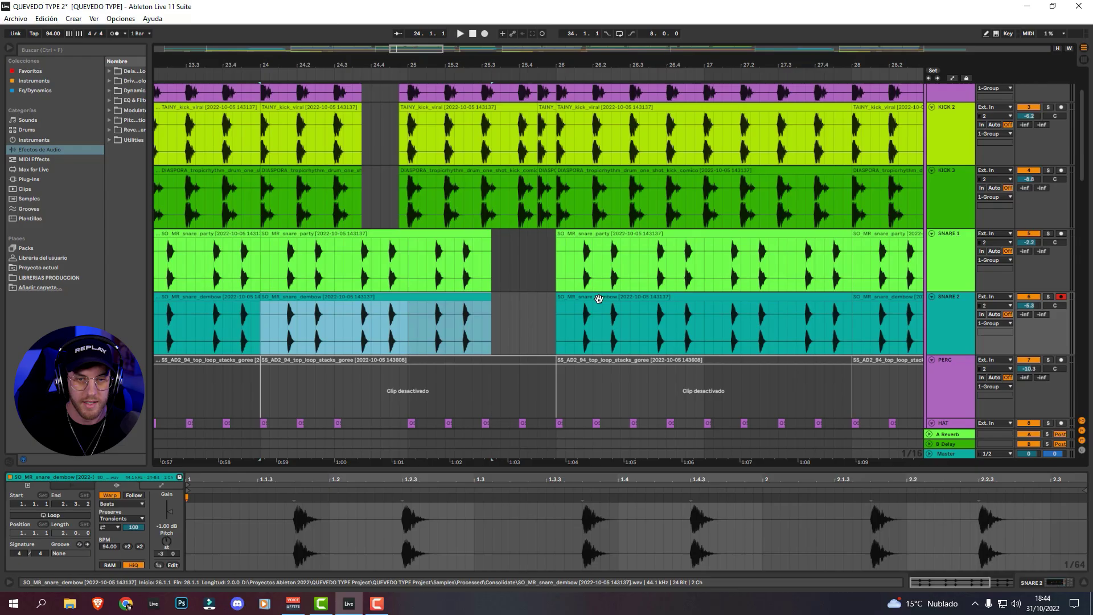
{"action": "left_click", "coordinate": [598, 299]}
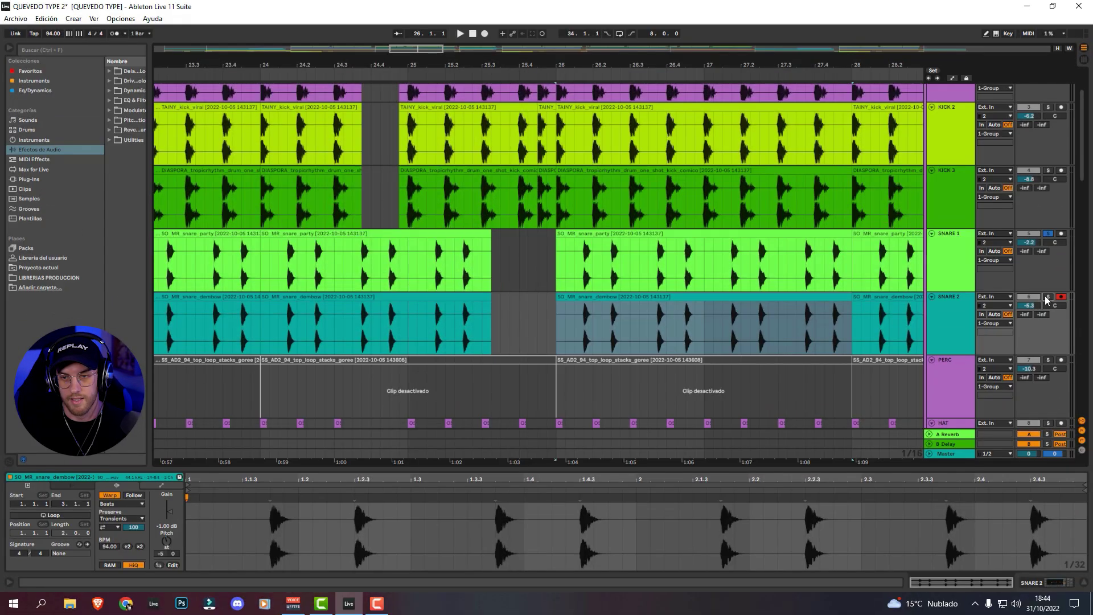
Solo SNARE 1 and SNARE 2 and play them from bar 24 and from bar 26 to hear the pitch difference
{"action": "left_click", "coordinate": [266, 271]}
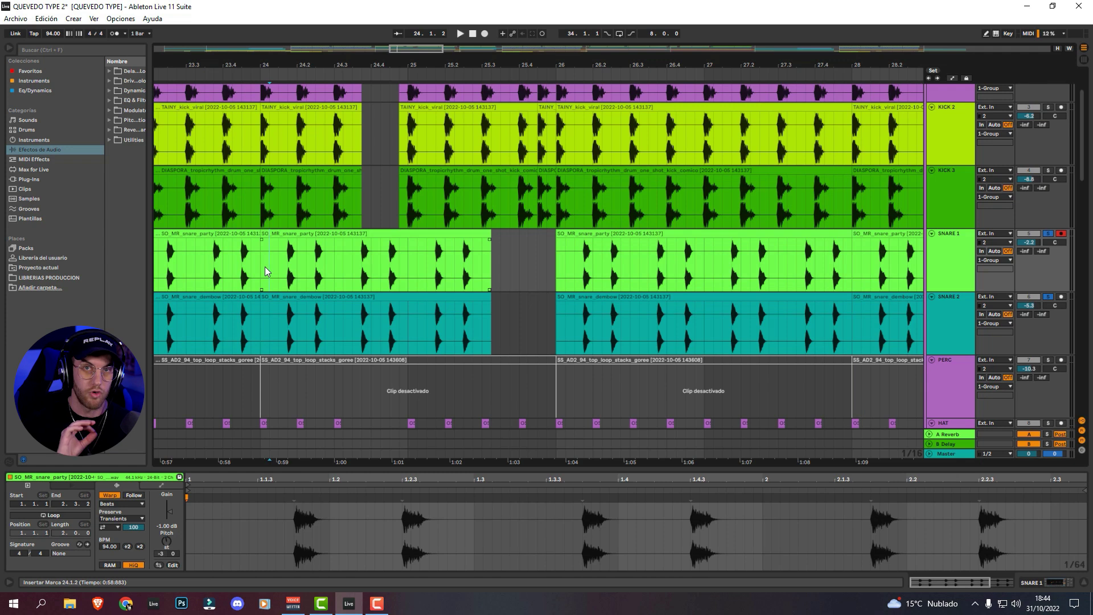
{"action": "key", "text": "space"}
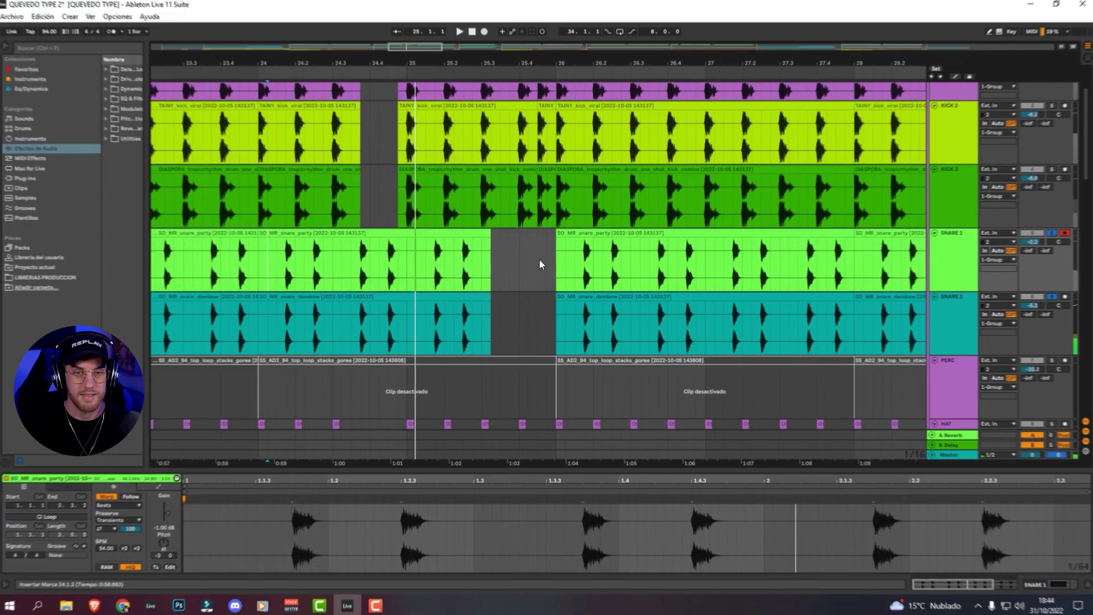
{"action": "key", "text": "space"}
{"action": "left_click", "coordinate": [568, 254]}
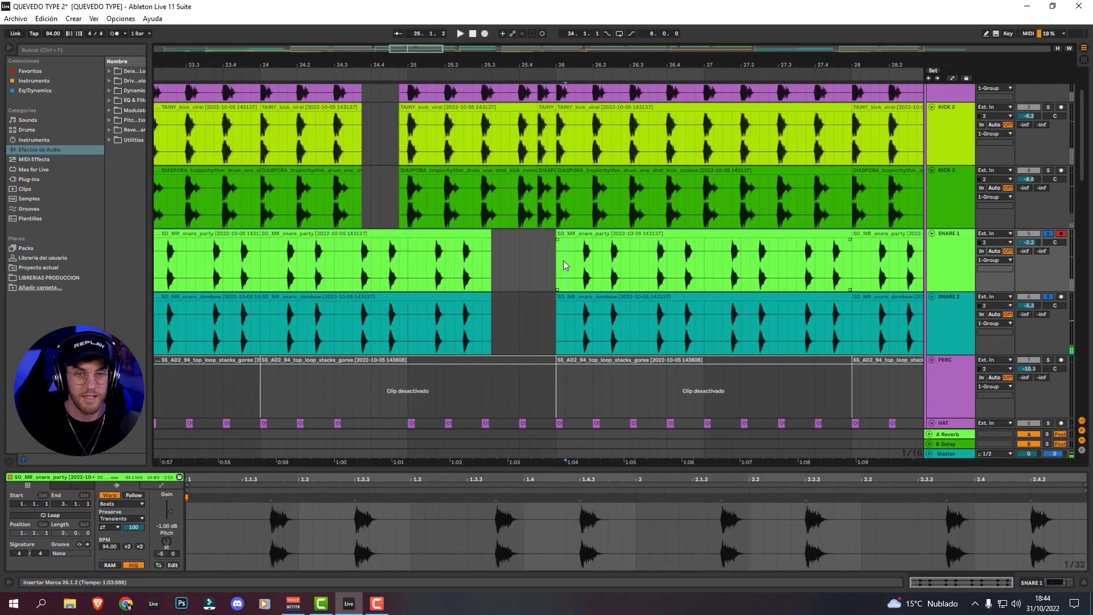
{"action": "key", "text": "space"}
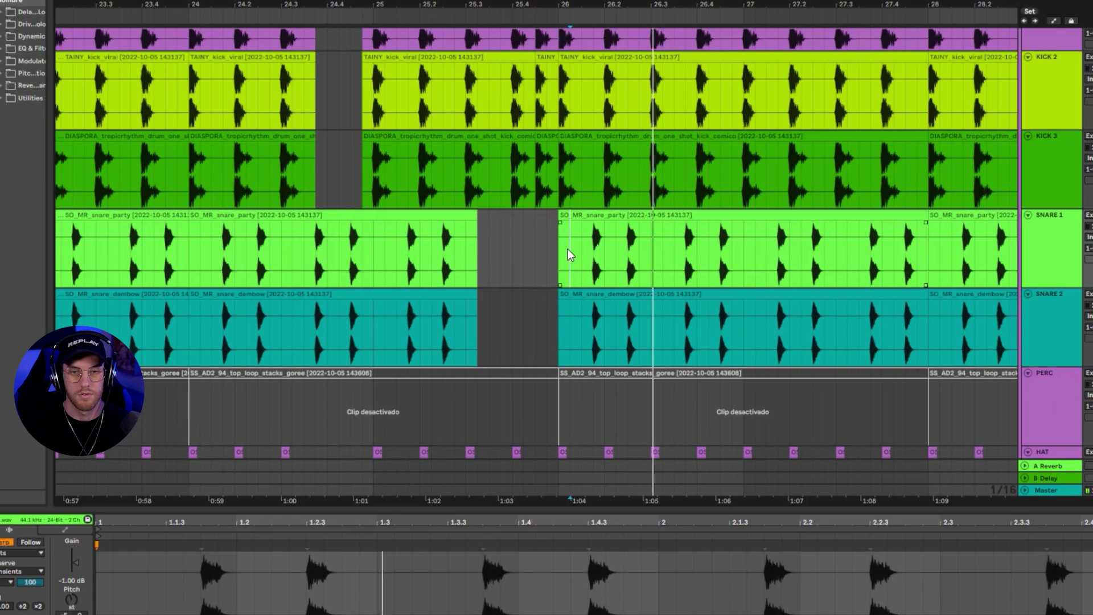
{"action": "key", "text": "space"}
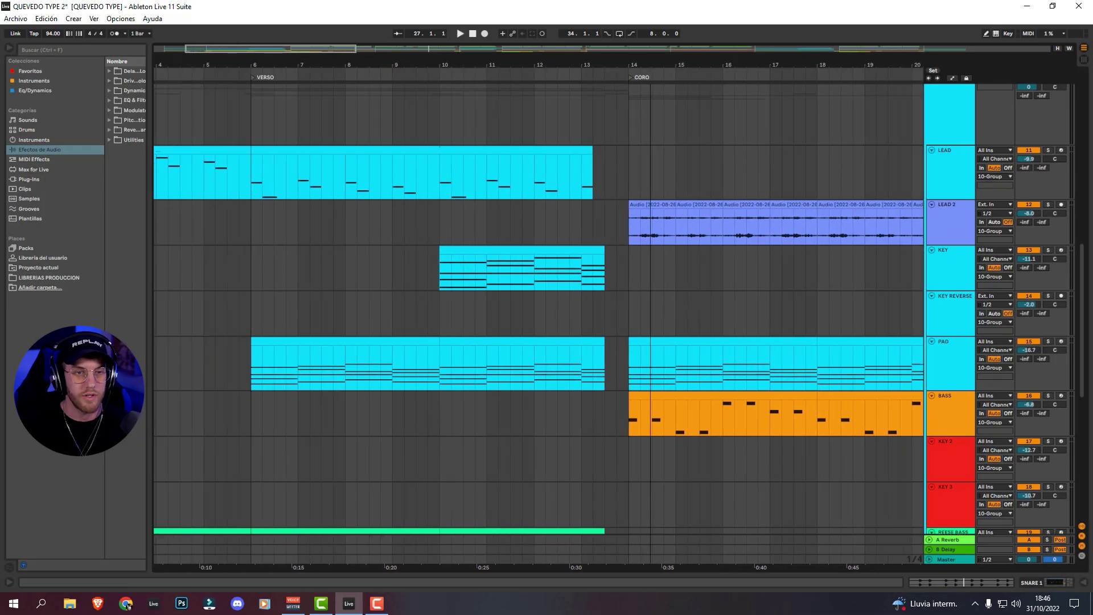
Record LEAD's post-mixer output onto a new audio track directly below it, from bar 6 to bar 10
{"action": "left_click_drag", "start_coordinate": [245, 47], "coordinate": [224, 47]}
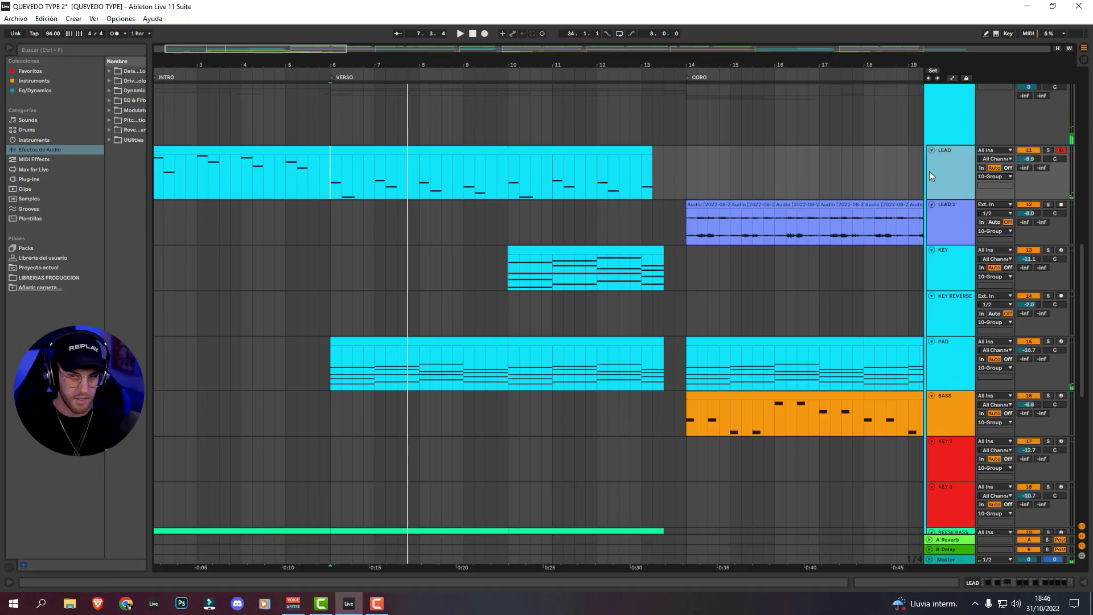
{"action": "key", "text": "ctrl+t"}
{"action": "left_click", "coordinate": [995, 205]}
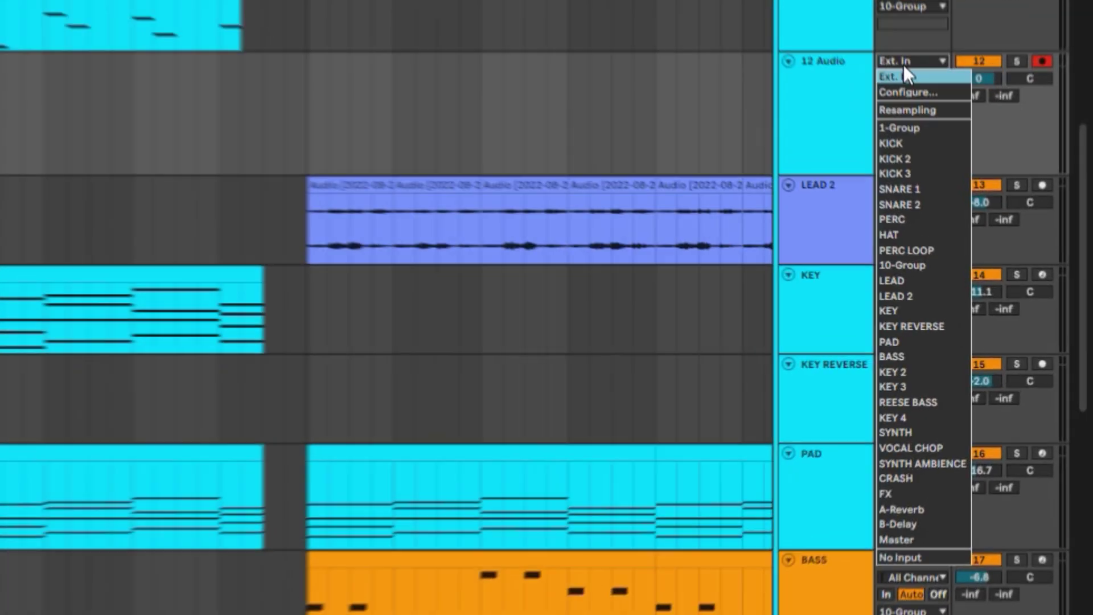
{"action": "left_click", "coordinate": [991, 322]}
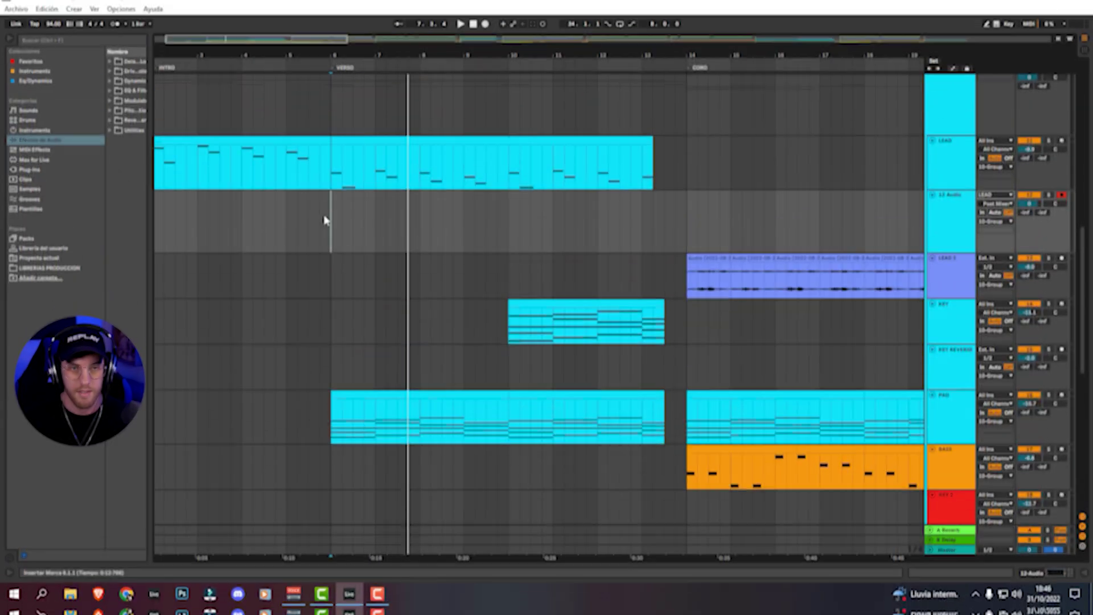
{"action": "key", "text": "F9"}
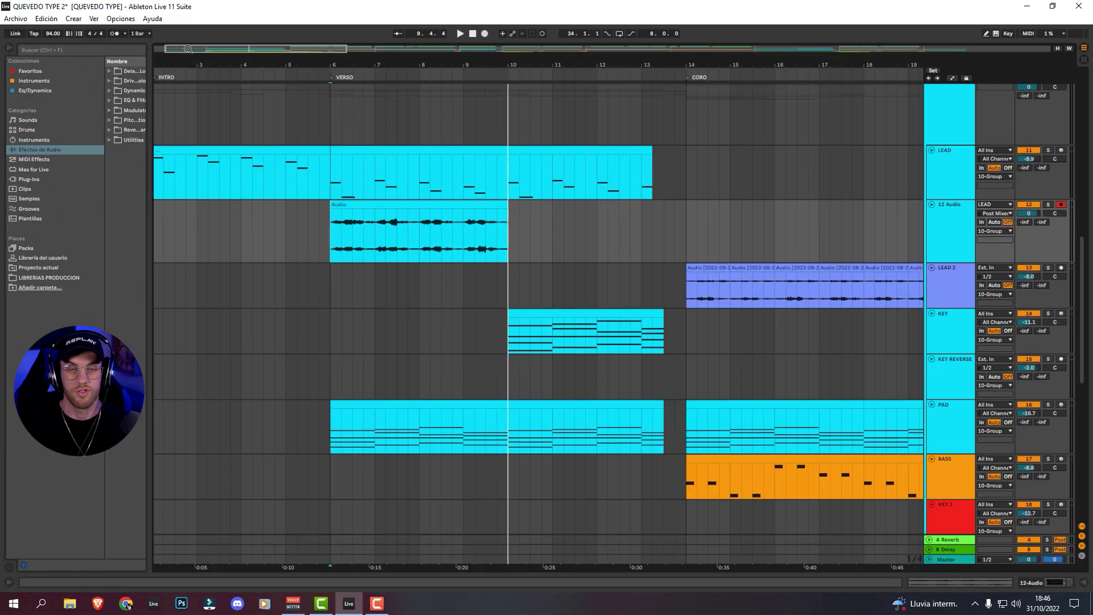
Split the recorded LEAD audio clip at bars 7, 8 and 9 into one-bar slices
{"action": "left_click", "coordinate": [374, 236]}
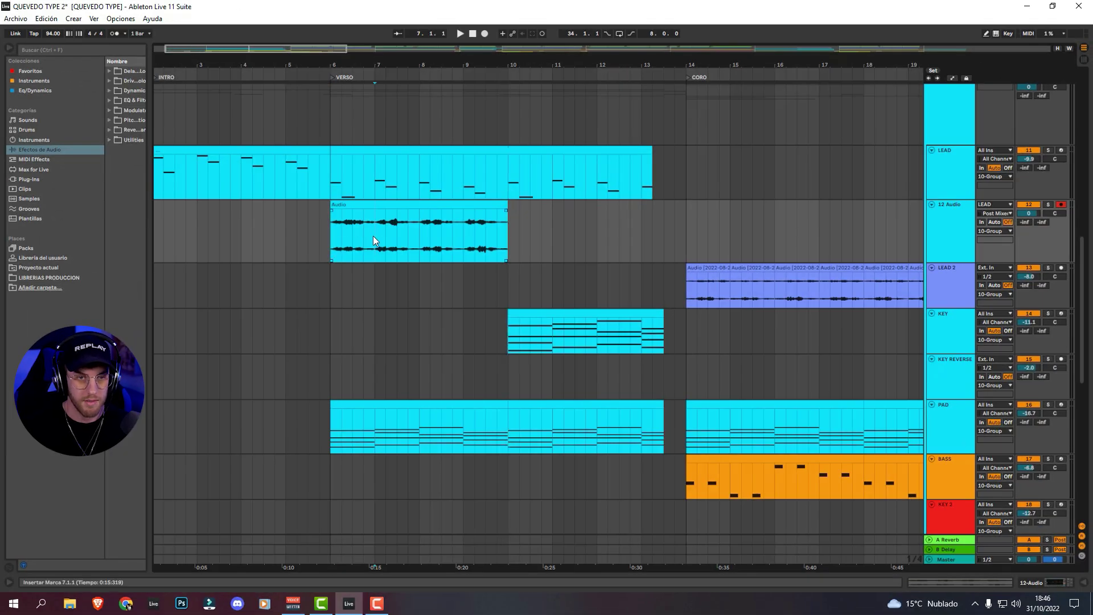
{"action": "key", "text": "ctrl+e"}
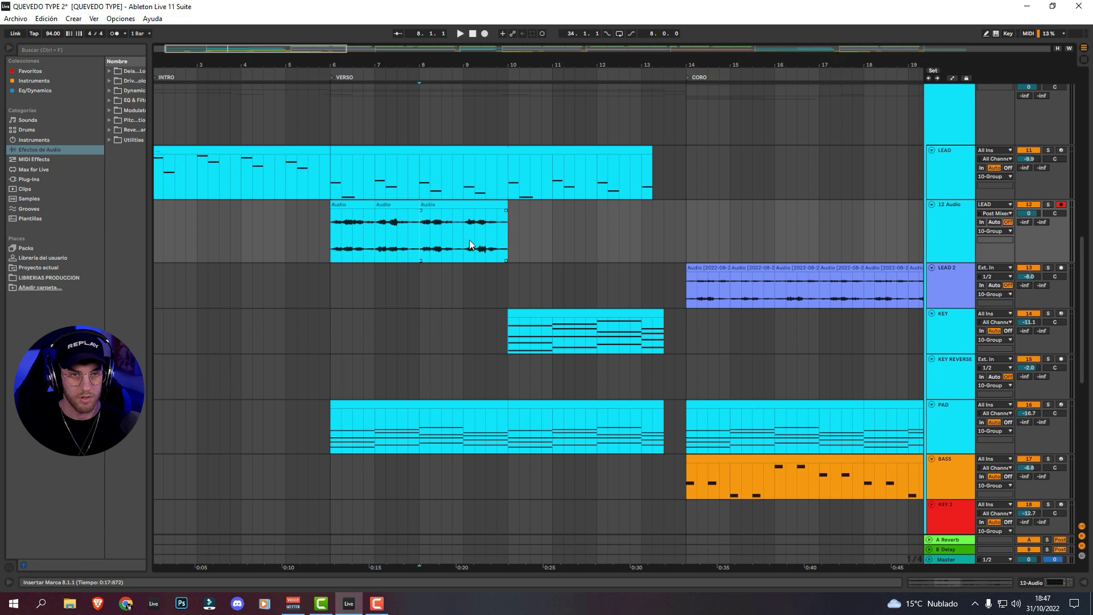
{"action": "left_click", "coordinate": [462, 236]}
{"action": "key", "text": "ctrl+e"}
{"action": "left_click", "coordinate": [503, 235]}
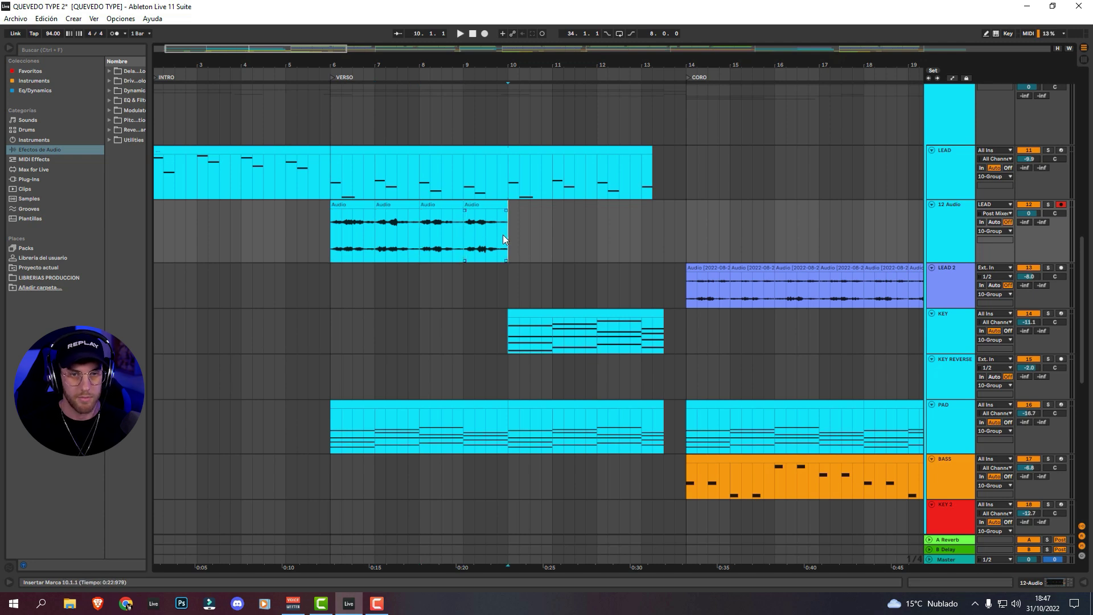
Consolidate each of the four one-bar slices of the recorded LEAD audio into its own clip
{"action": "left_click", "coordinate": [358, 207]}
{"action": "key", "text": "ctrl+j"}
{"action": "left_click", "coordinate": [399, 206]}
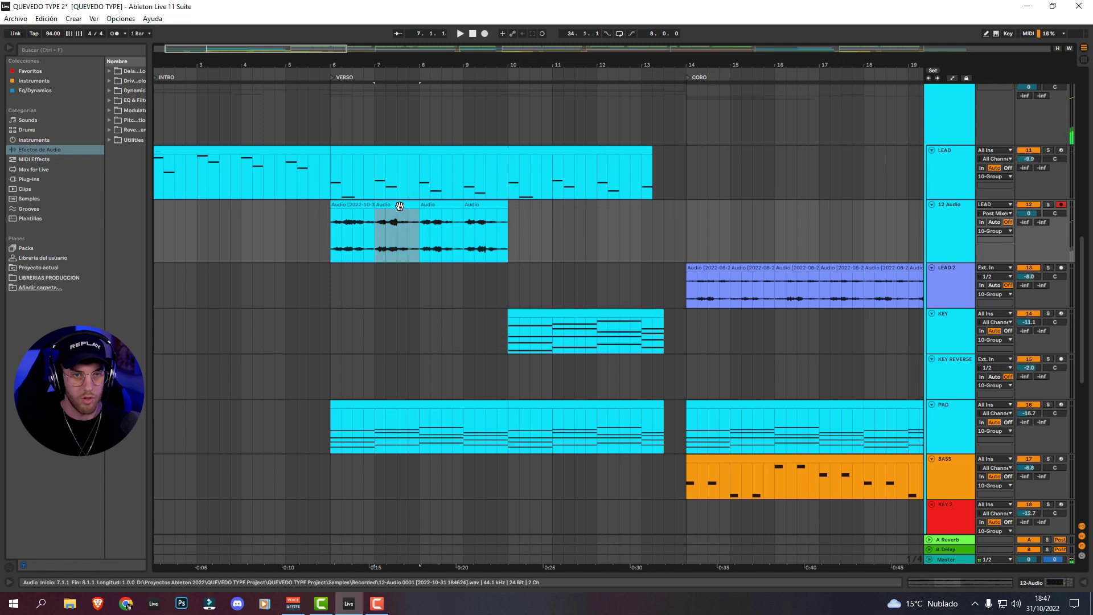
{"action": "key", "text": "ctrl+j"}
{"action": "key", "text": "Right"}
{"action": "key", "text": "ctrl+j"}
{"action": "key", "text": "Right"}
{"action": "key", "text": "ctrl+j"}
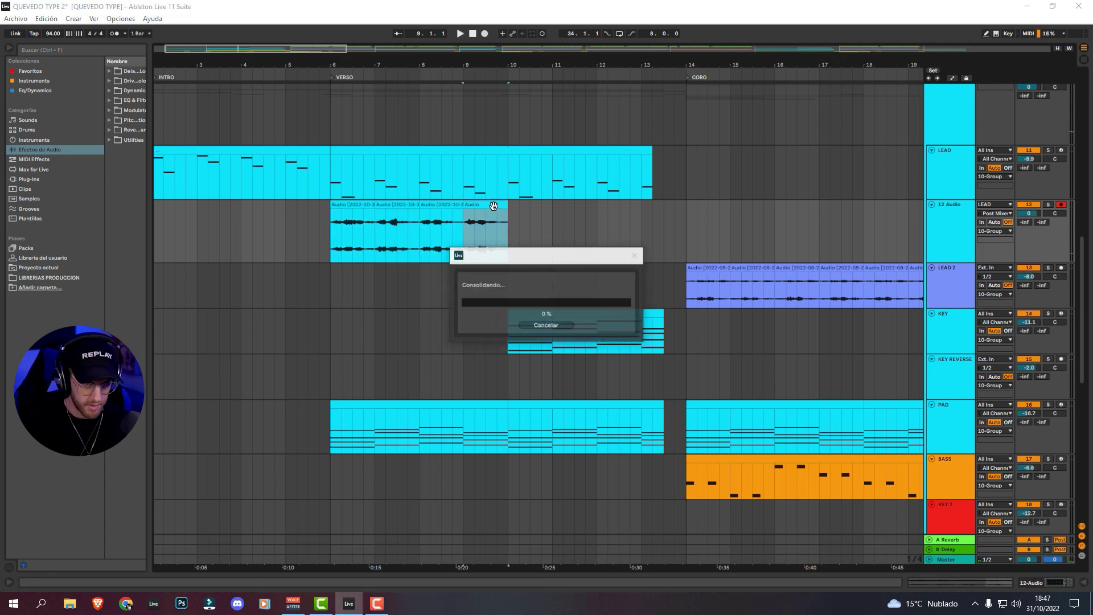
Reverse each of the four consolidated one-bar clips on the recorded LEAD audio track
{"action": "double_click", "coordinate": [352, 205]}
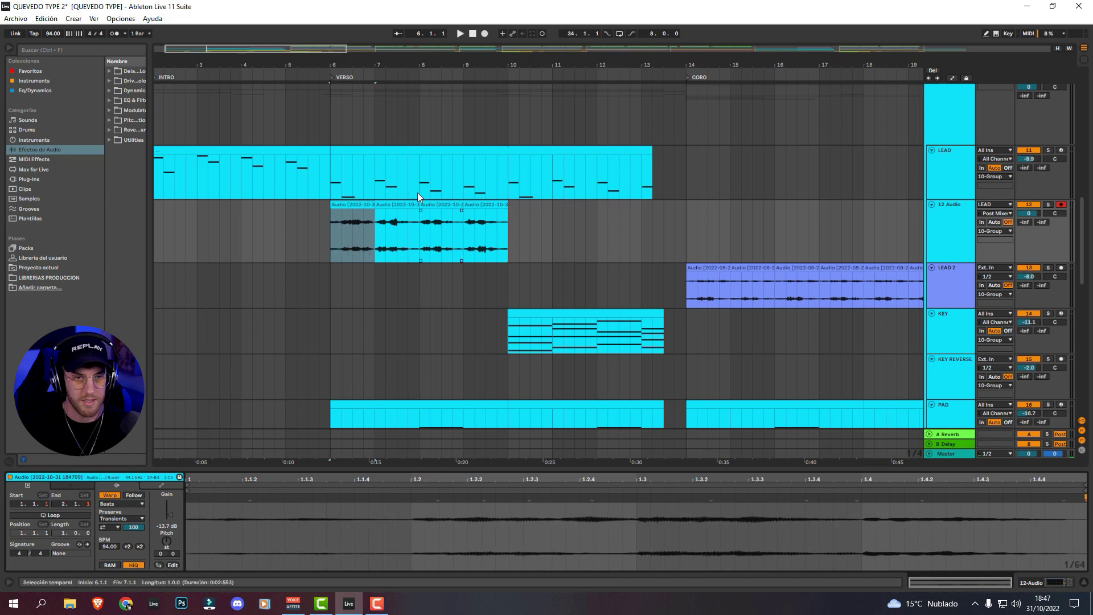
{"action": "key", "text": "Right"}
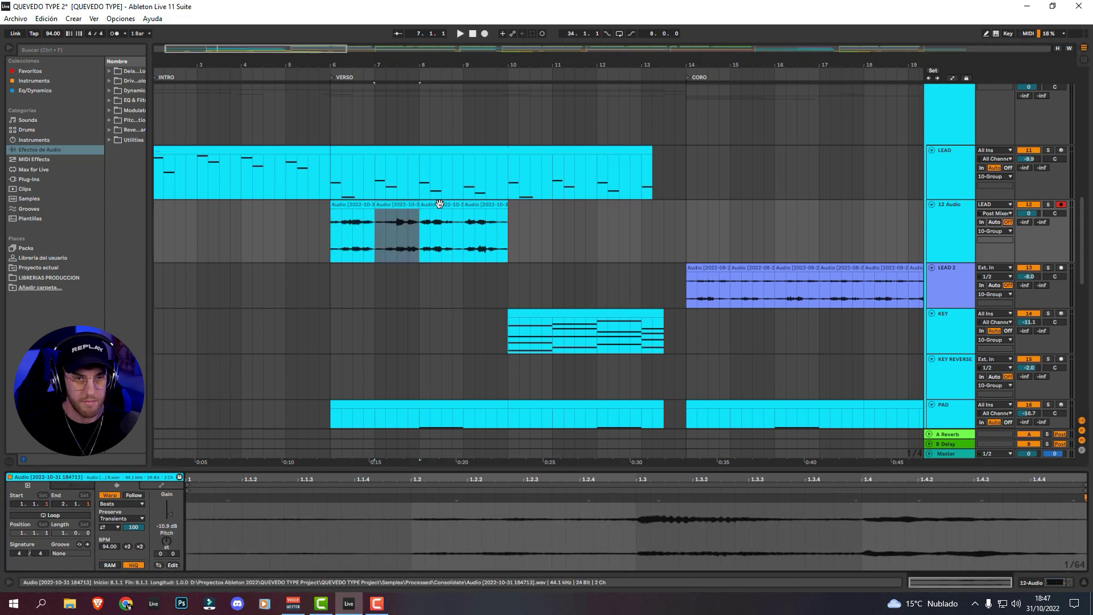
{"action": "key", "text": "Right"}
{"action": "key", "text": "Right"}
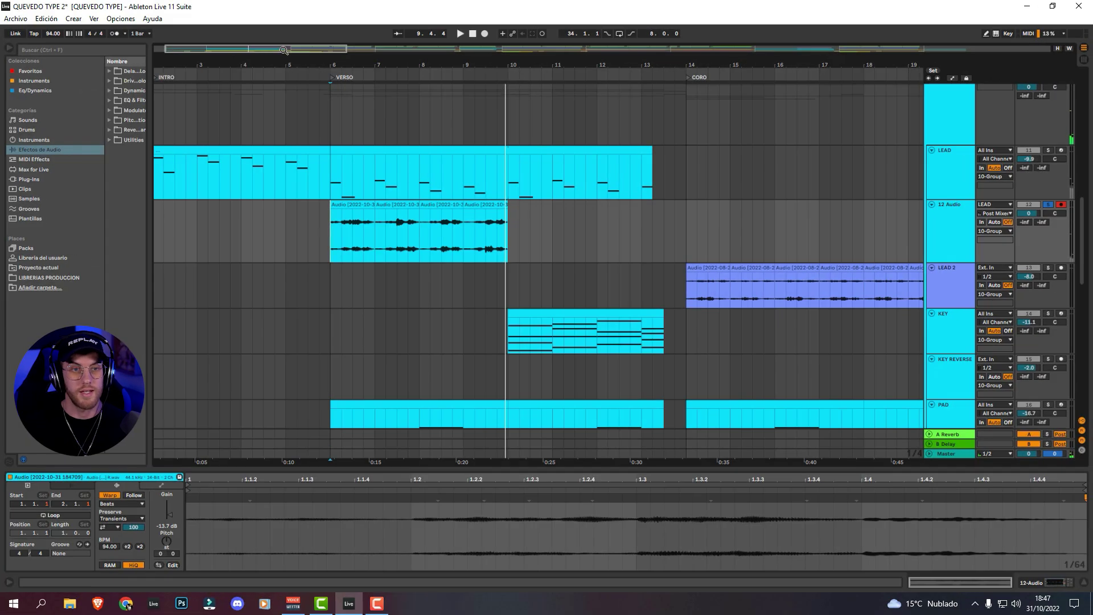
Solo LEAD 2 and play its audio clips from the start of the CORO section at bar 14
{"action": "left_click_drag", "start_coordinate": [284, 50], "coordinate": [330, 68]}
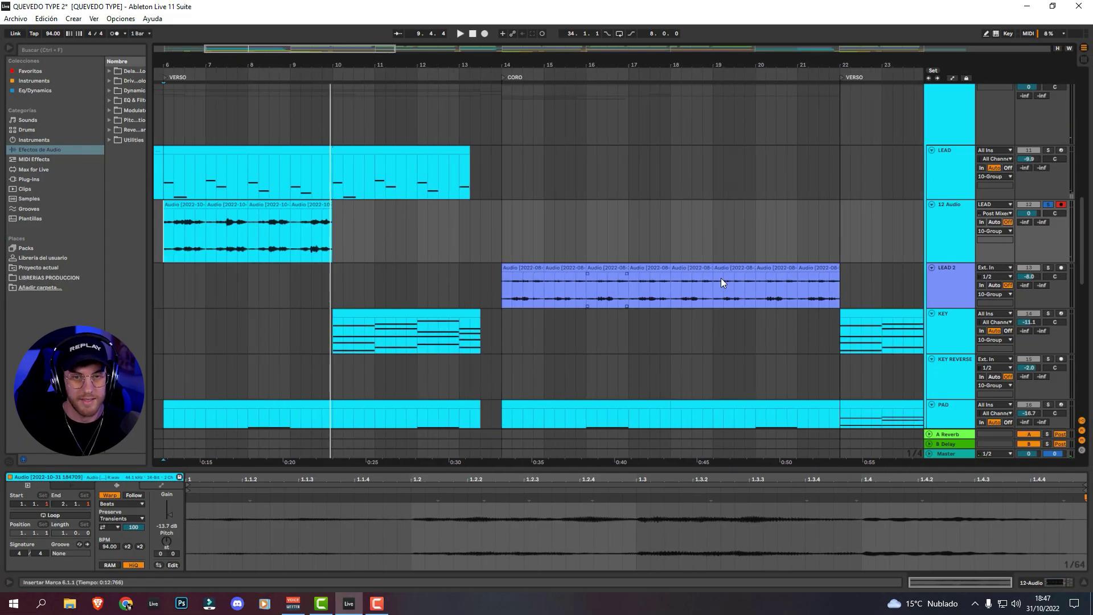
{"action": "left_click", "coordinate": [1049, 268]}
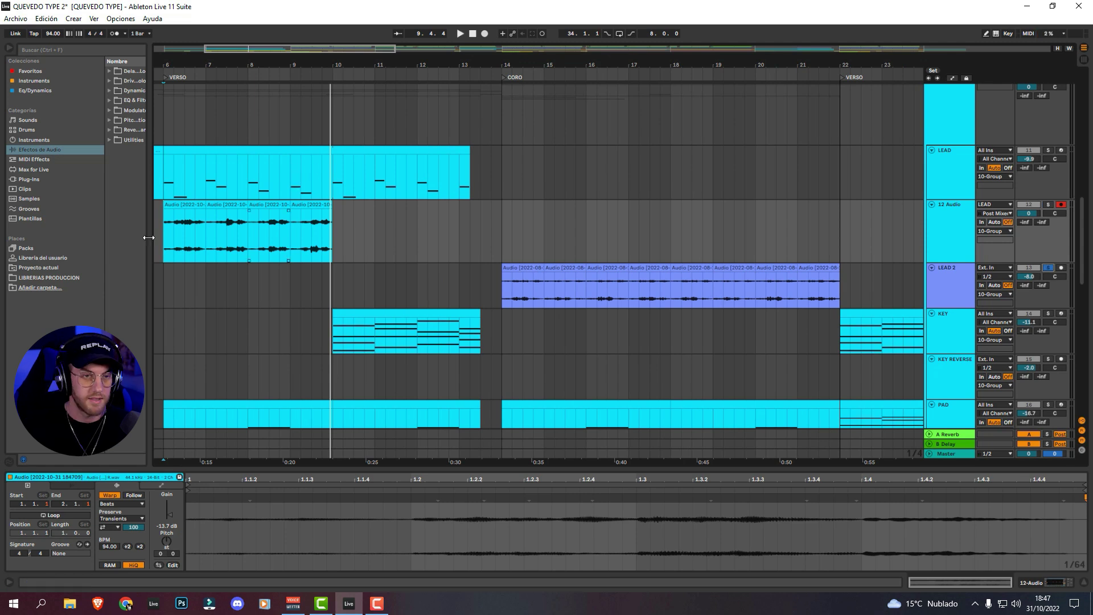
{"action": "left_click", "coordinate": [501, 290]}
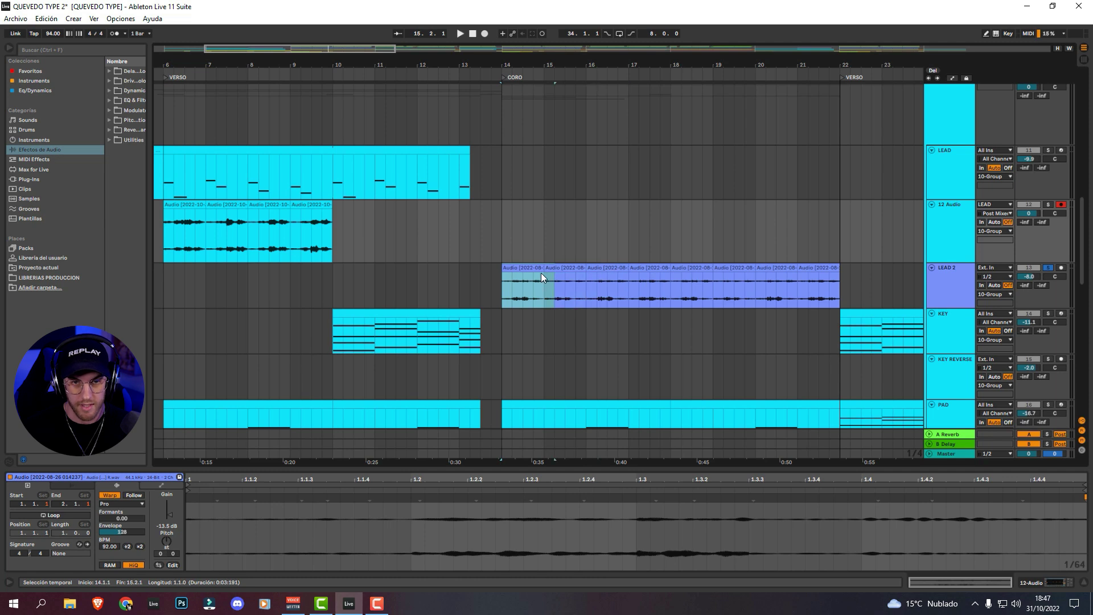
{"action": "key", "text": "space"}
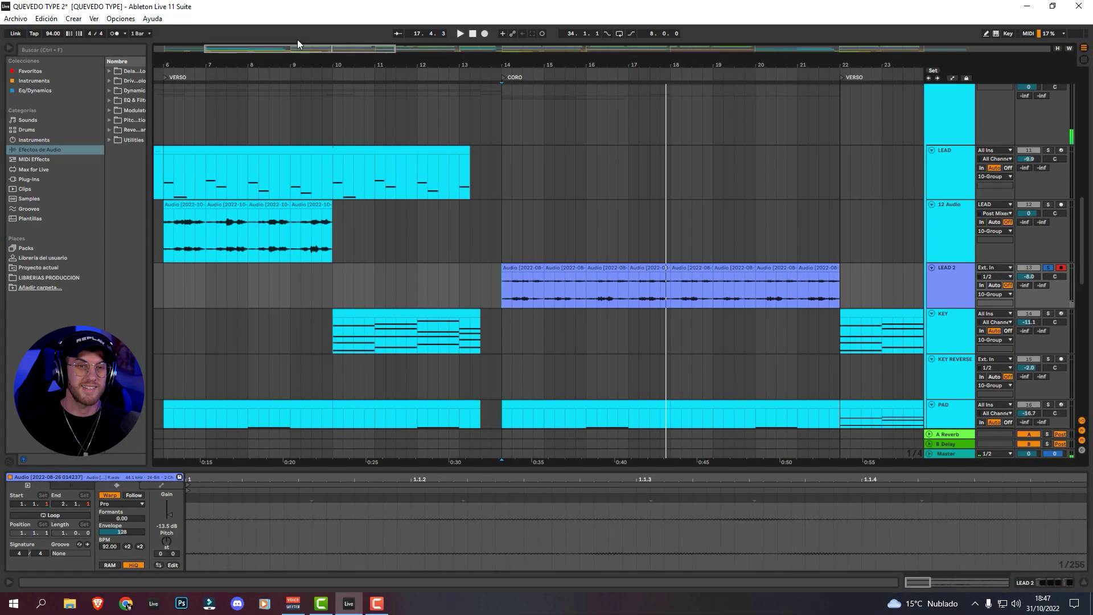
Select the LEAD 2 clips from bar 14 to bar 22 and undo the addition of the recorded LEAD audio track
{"action": "left_click_drag", "start_coordinate": [296, 51], "coordinate": [297, 45]}
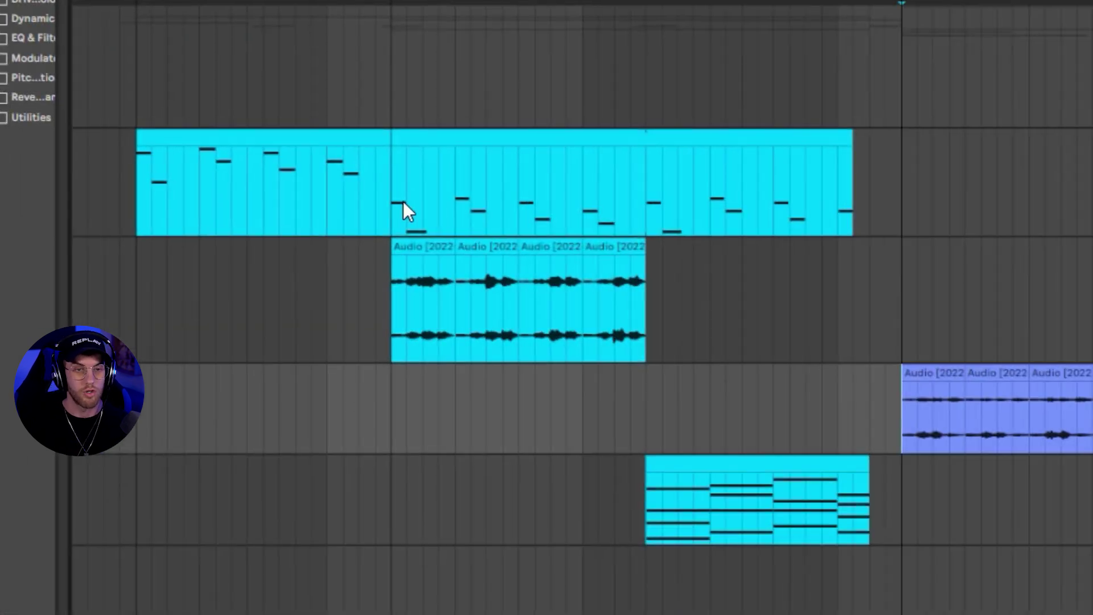
{"action": "left_click_drag", "start_coordinate": [437, 167], "coordinate": [709, 149]}
{"action": "left_click", "coordinate": [852, 142]}
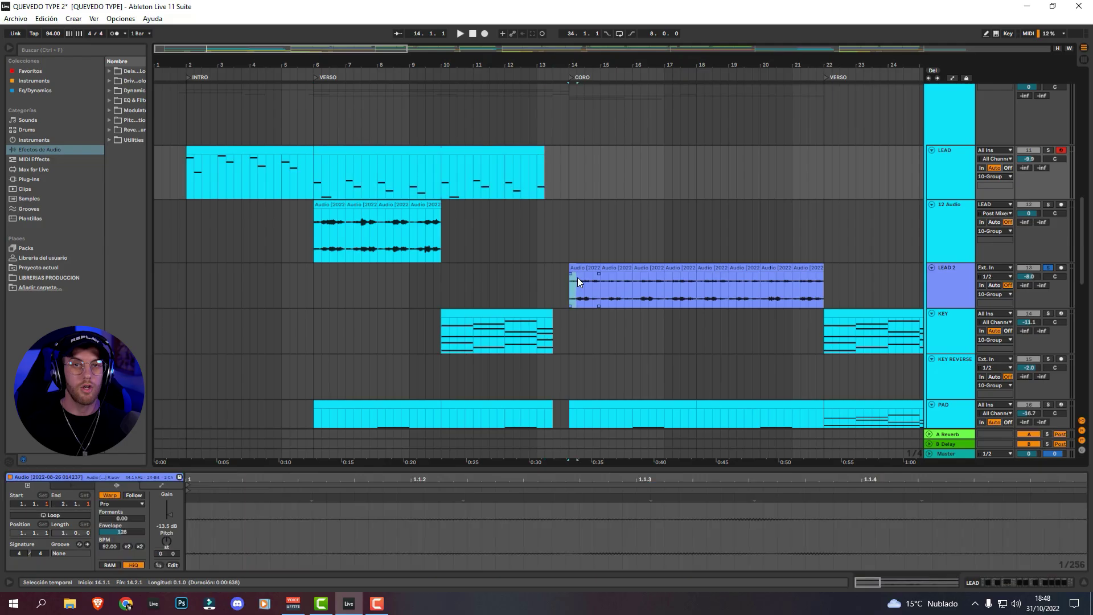
{"action": "left_click_drag", "start_coordinate": [578, 278], "coordinate": [823, 268]}
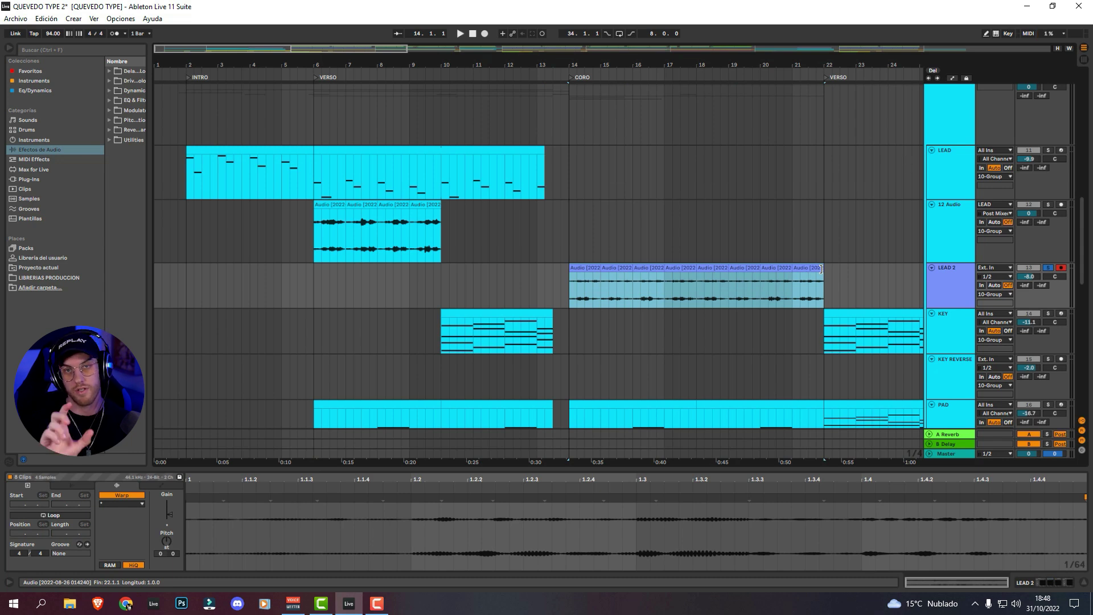
{"action": "key", "text": "ctrl+z"}
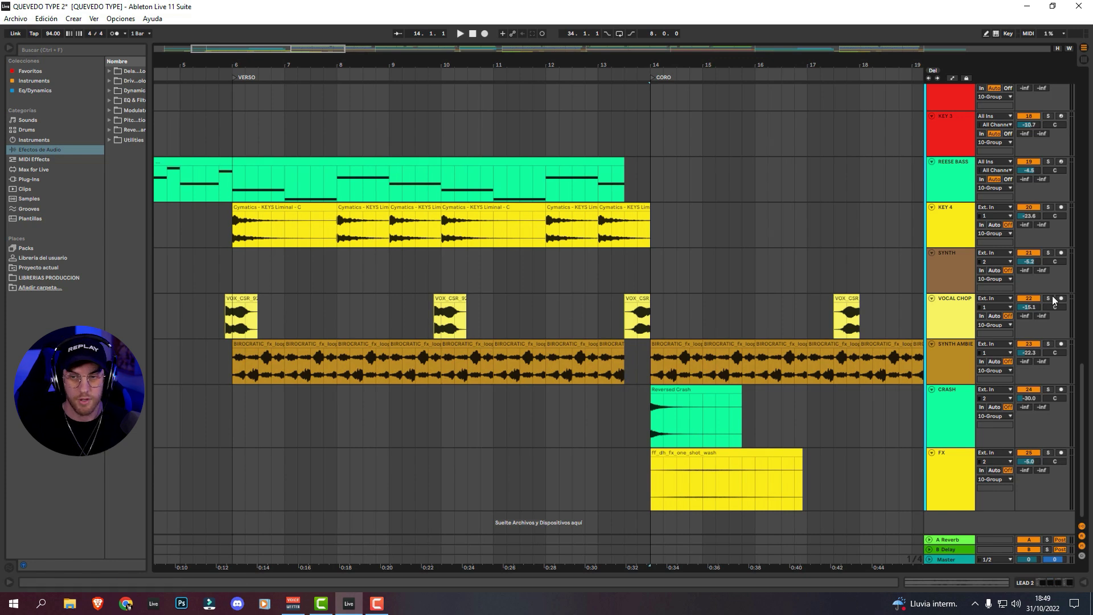
Solo VOCAL CHOP and play its clips from just before bar 10 and from bar 13
{"action": "left_click", "coordinate": [1049, 298]}
{"action": "left_click", "coordinate": [428, 315]}
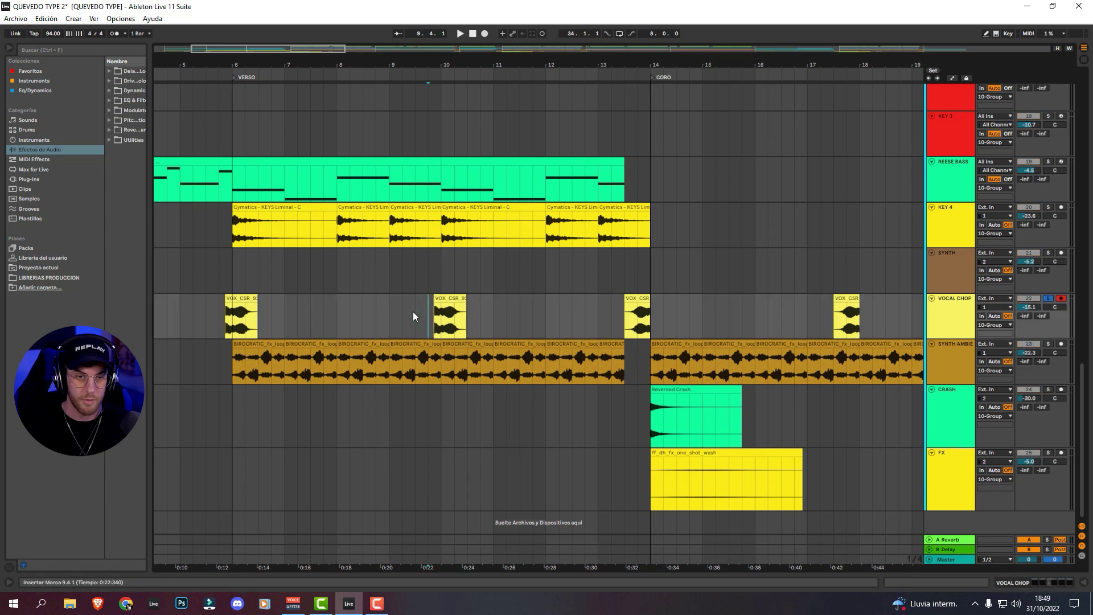
{"action": "key", "text": "space"}
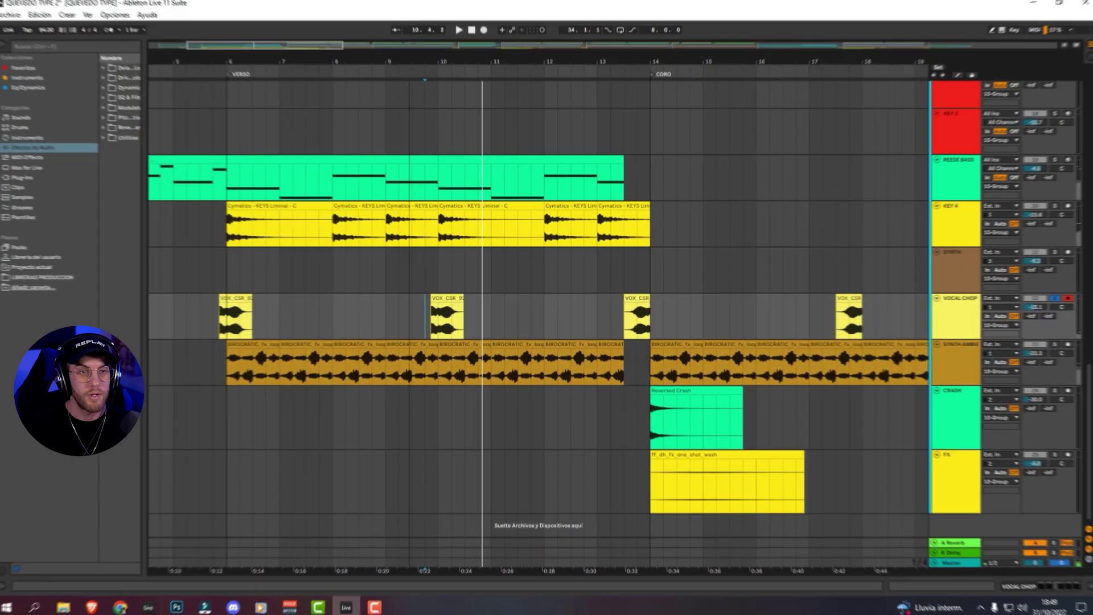
{"action": "scroll", "coordinate": [535, 313], "scroll_direction": "right", "scroll_amount": 3}
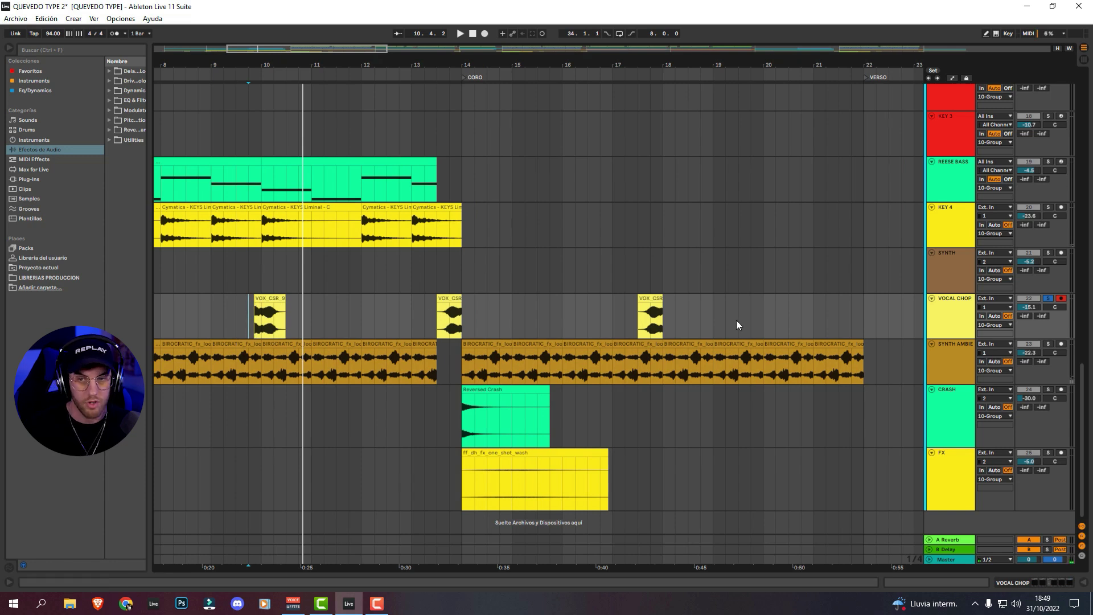
{"action": "left_click", "coordinate": [424, 316]}
{"action": "key", "text": "space"}
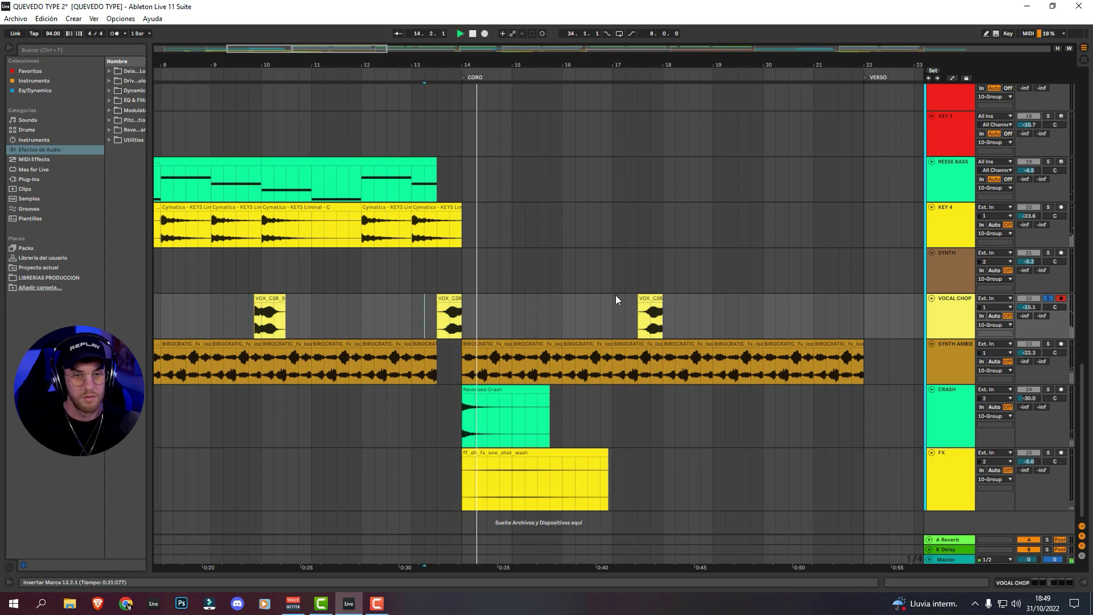